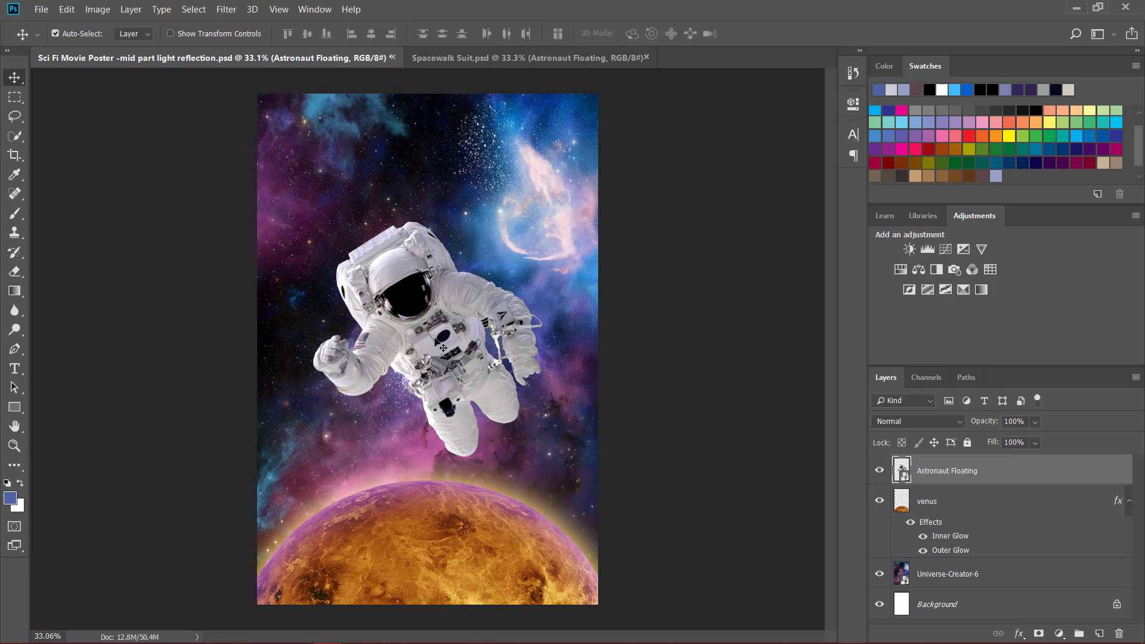
- Raise the astronaut on the poster, and try shifting the venus planet sideways before undoing the planet's move
mouse_move(438, 310)
mouse_down()
mouse_move(423, 272)
mouse_move(429, 312)
mouse_up()
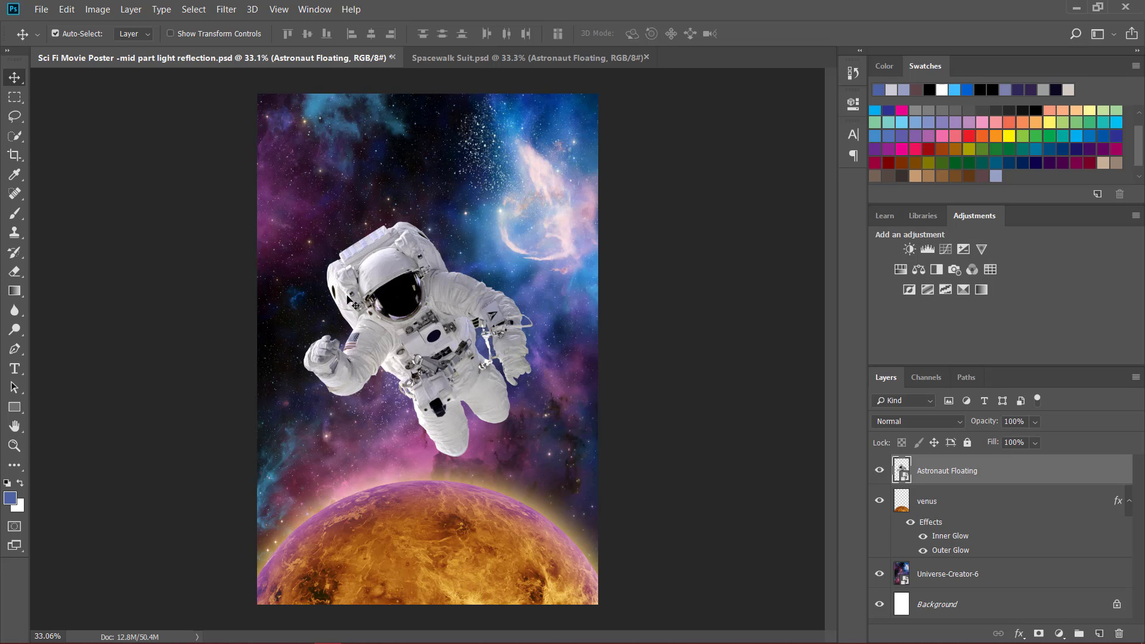
drag(418, 334, 426, 280)
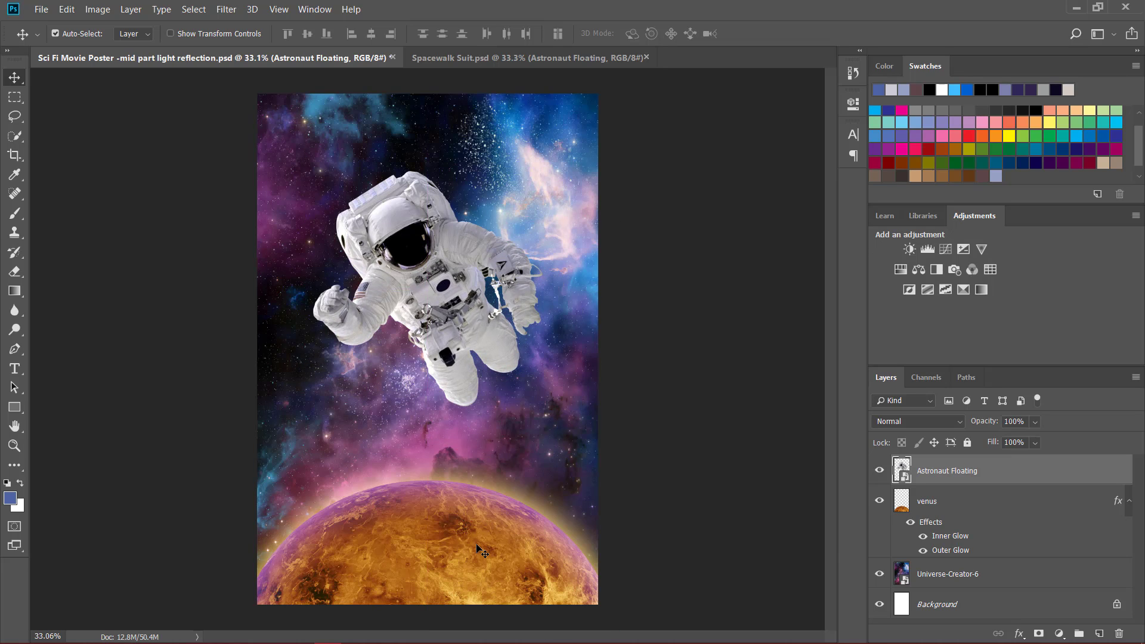
click(476, 549)
drag(475, 545, 443, 545)
key(ctrl)
key(ctrl+z)
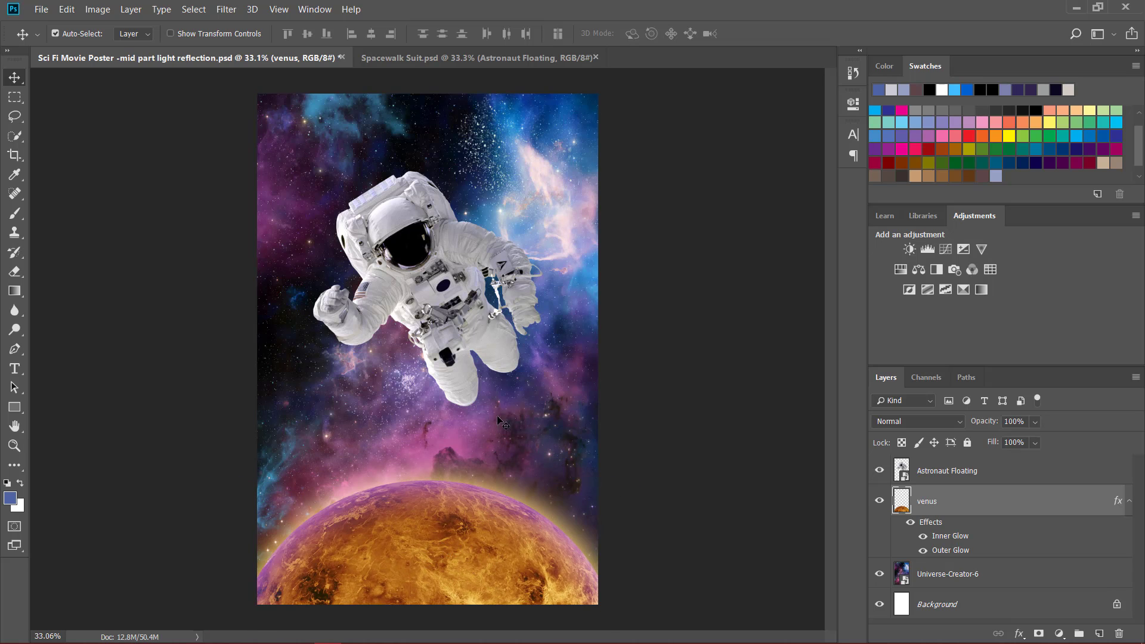
- Lower the astronaut to just above the planet, and try shifting the Universe-Creator-6 background upward before undoing that shift
drag(472, 312, 482, 372)
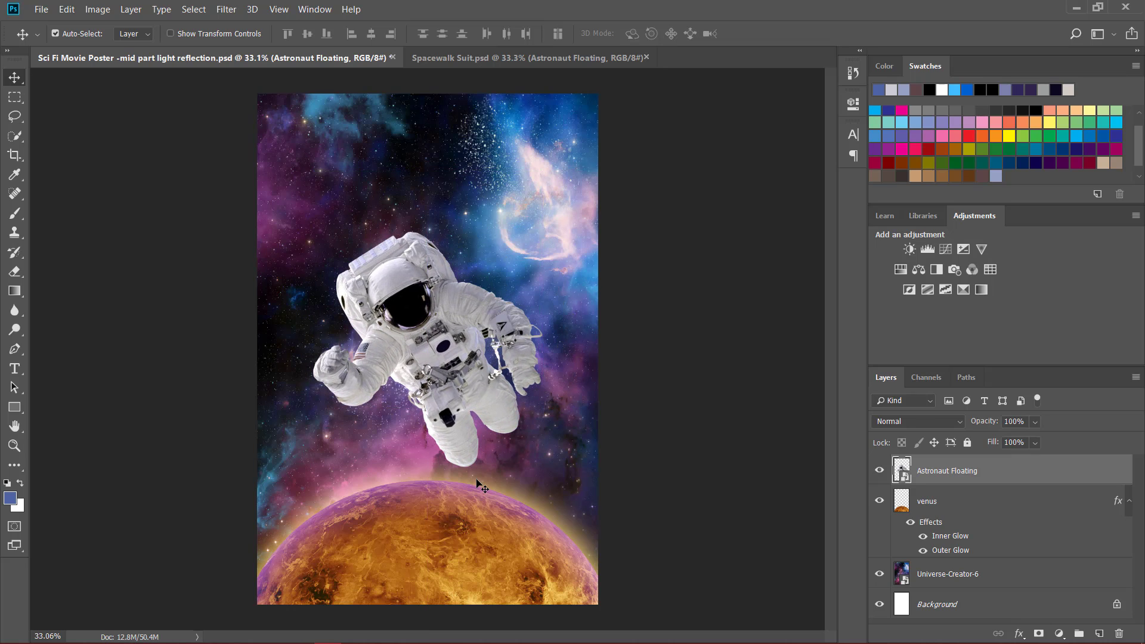
drag(444, 460, 442, 399)
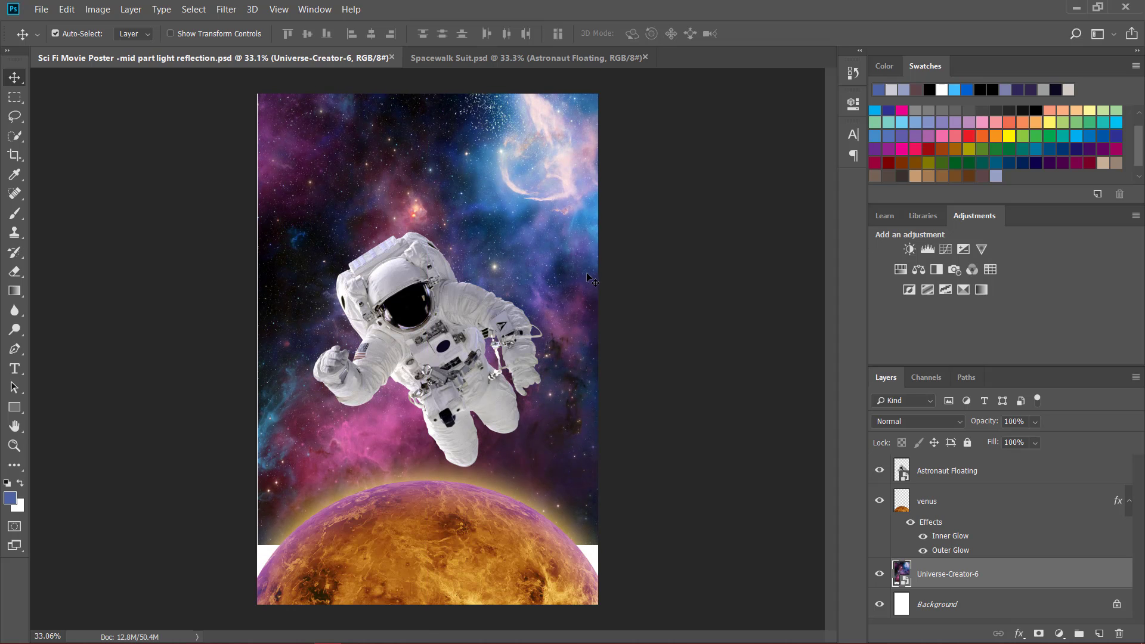
key(ctrl+z)
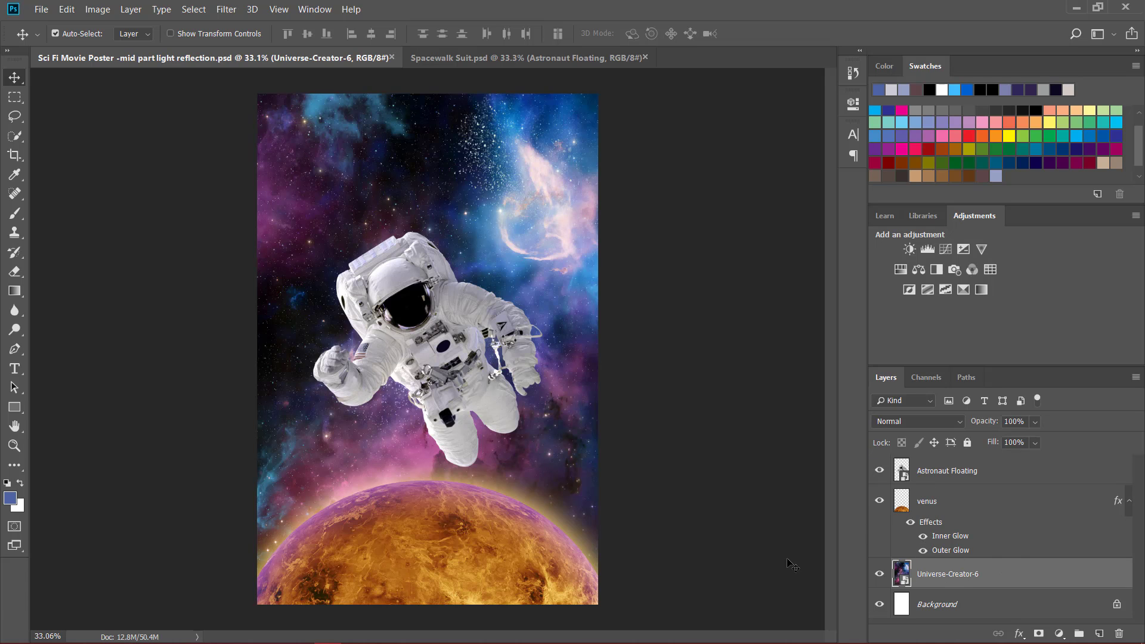
- Reposition the astronaut on the poster until it floats just above the planet, near the middle of the canvas
drag(444, 366, 459, 322)
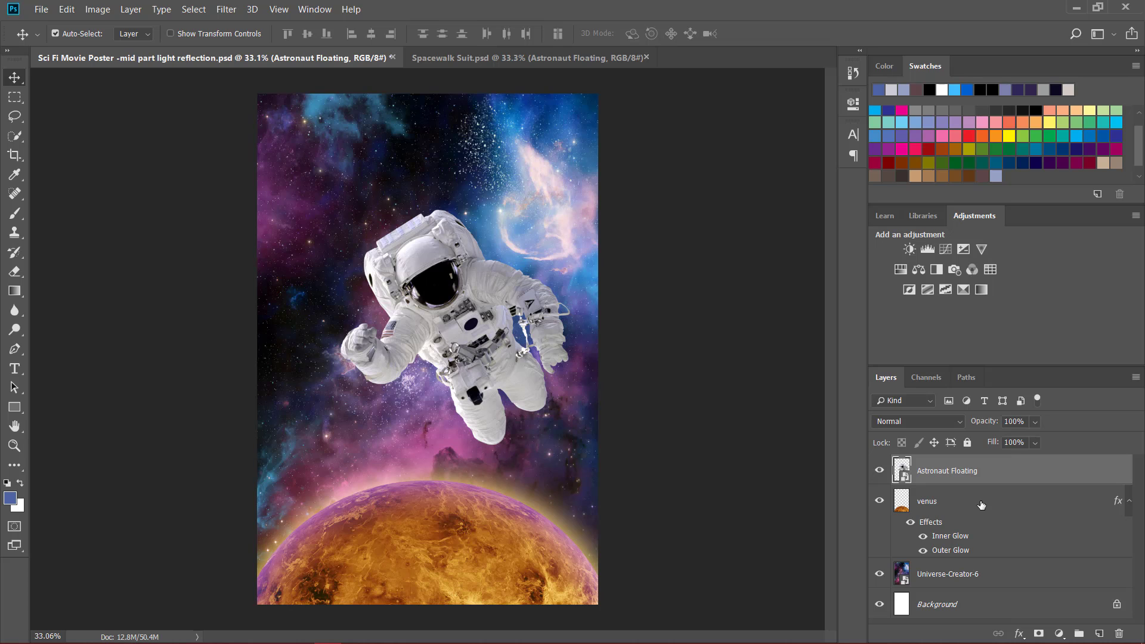
drag(485, 340, 471, 364)
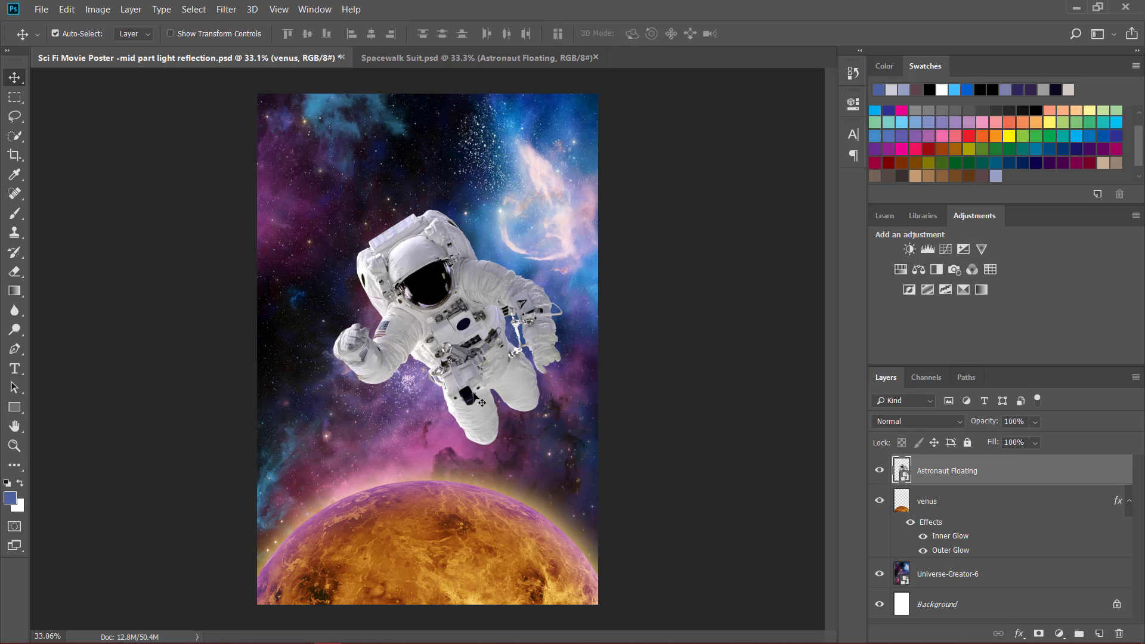
drag(488, 373, 467, 367)
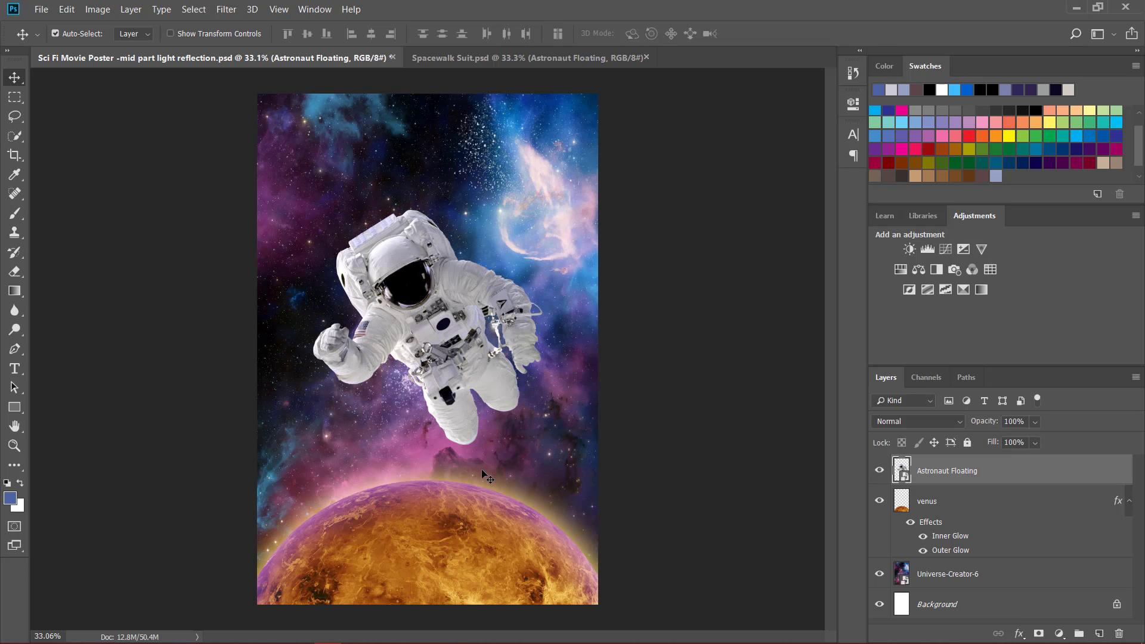
drag(411, 326, 368, 350)
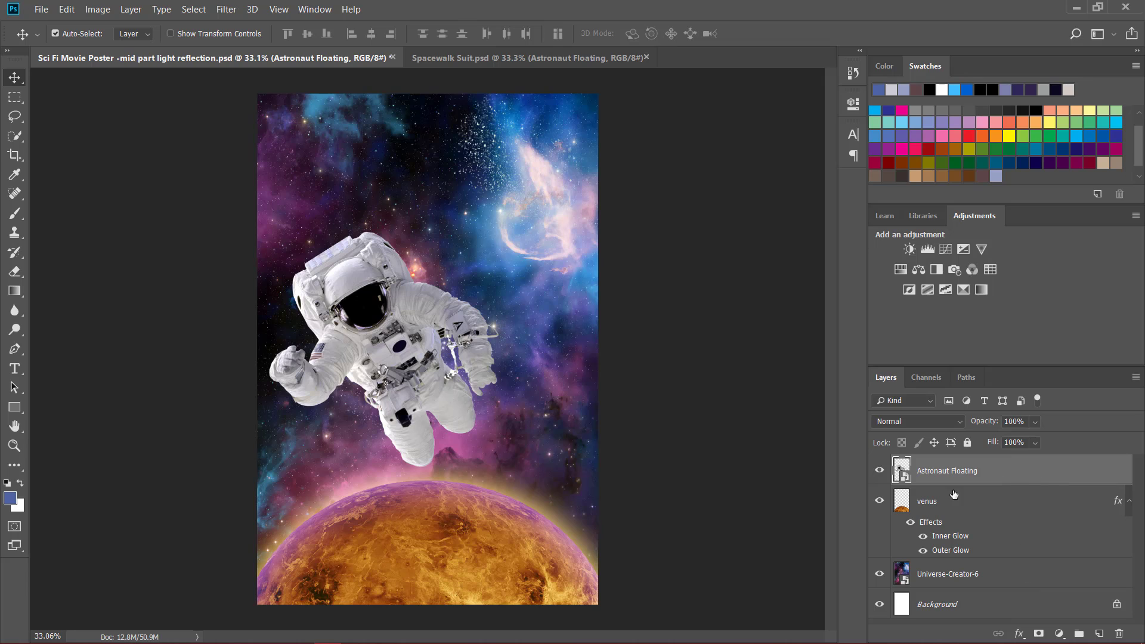
drag(429, 376, 473, 371)
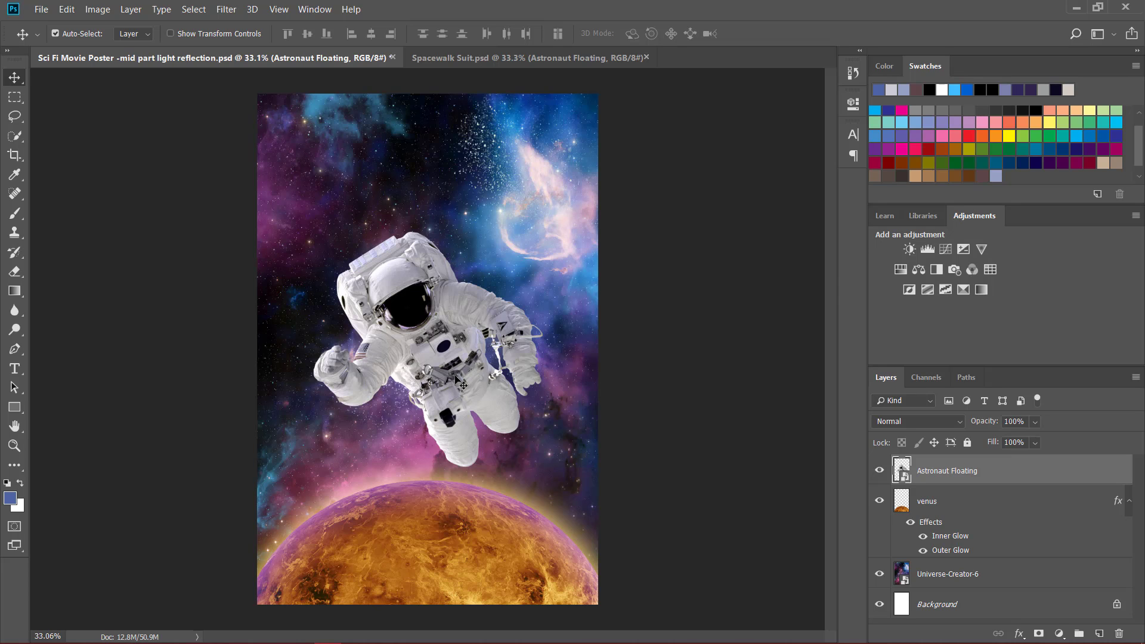
mouse_move(459, 382)
mouse_down()
mouse_move(449, 355)
mouse_move(428, 365)
mouse_move(454, 374)
mouse_move(468, 345)
mouse_move(446, 363)
mouse_move(459, 367)
mouse_up()
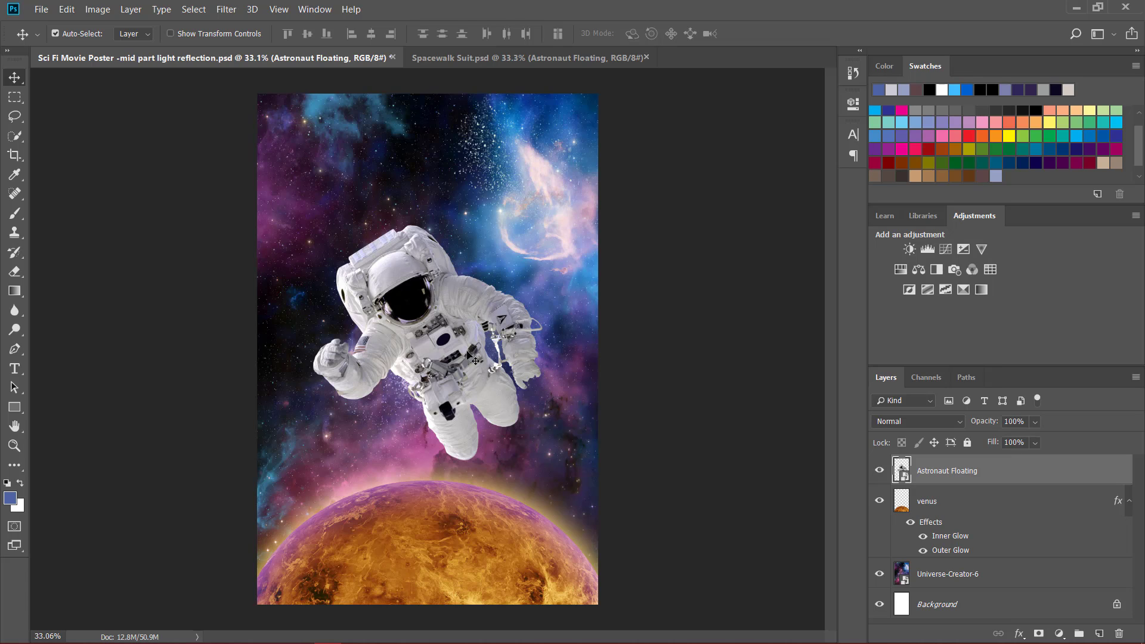
mouse_move(441, 343)
mouse_down()
mouse_move(422, 325)
mouse_move(442, 343)
mouse_up()
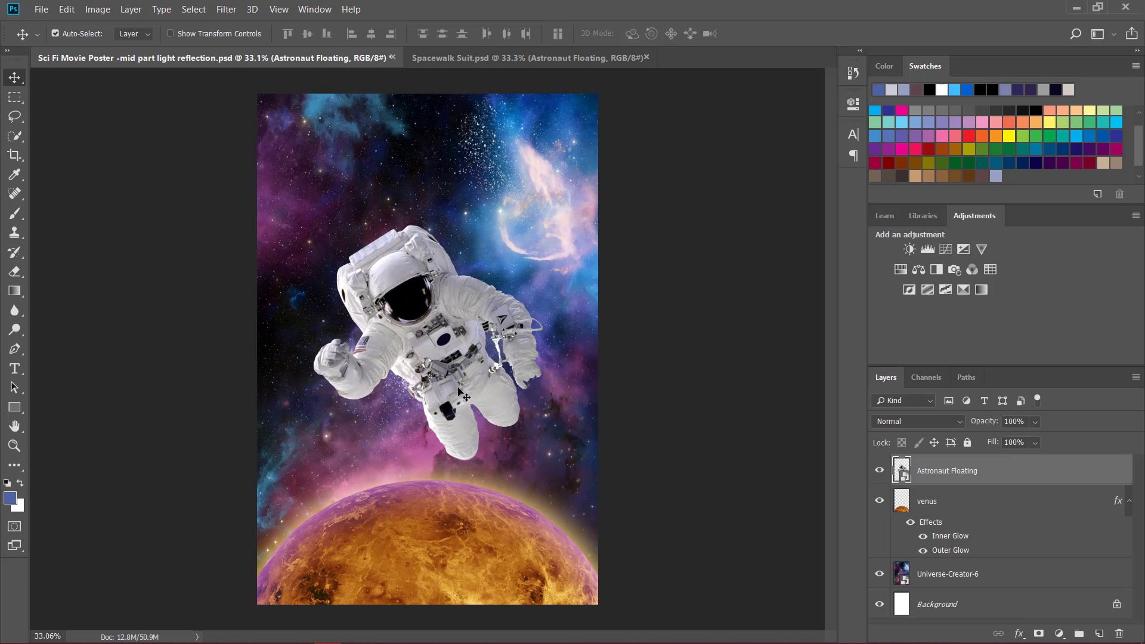
drag(471, 366, 460, 373)
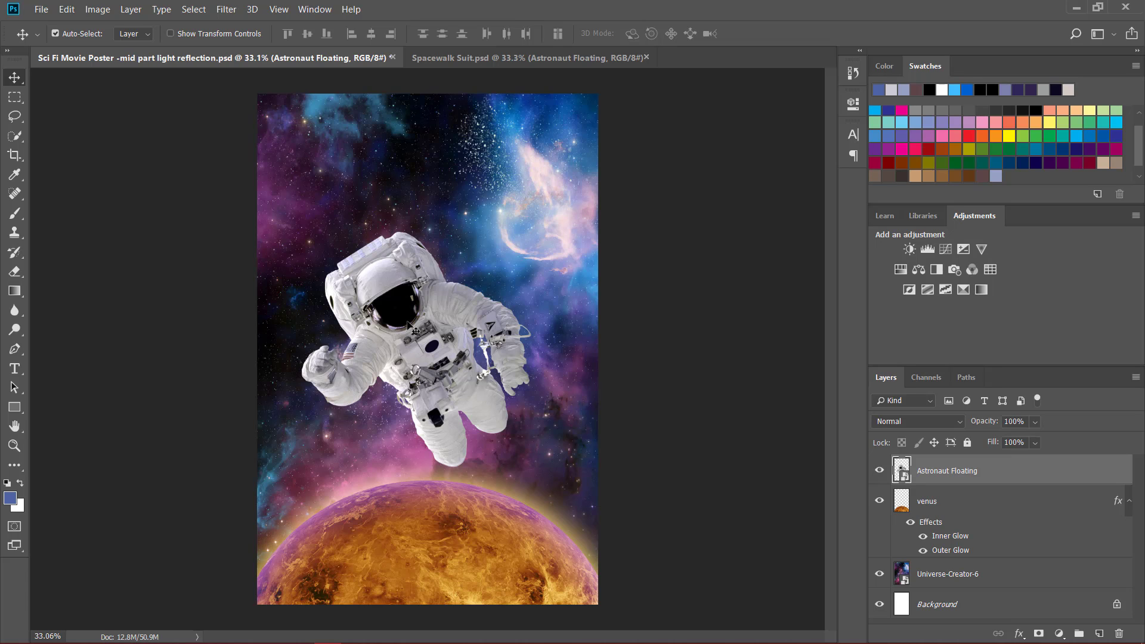
- Select the whole astronaut, including the raised arm and backpack, with the Quick Selection tool
key(w)
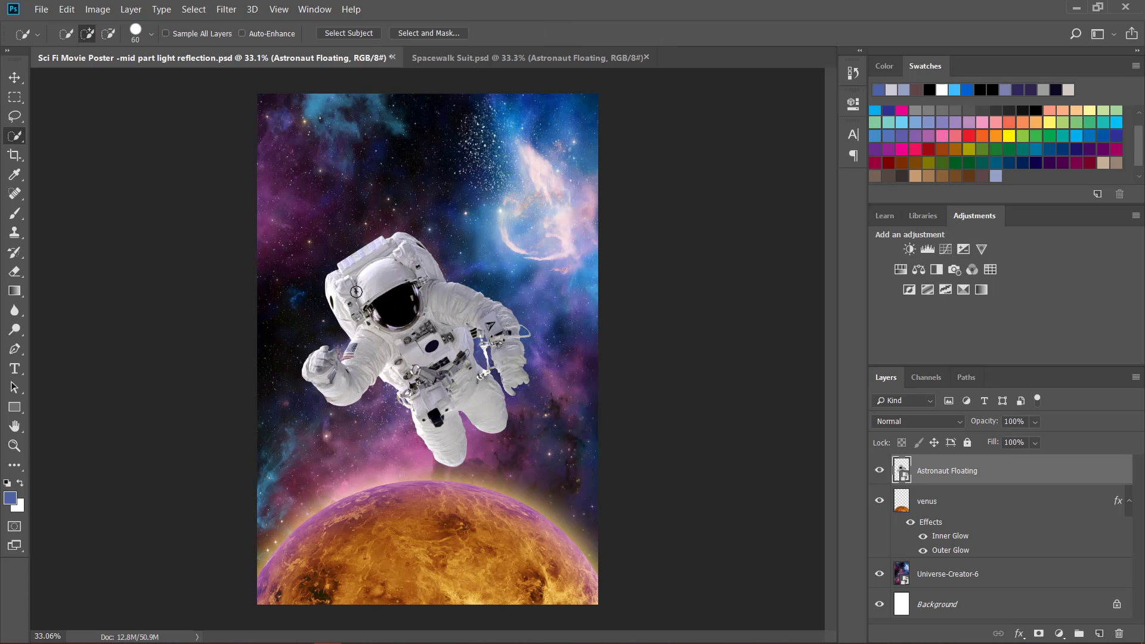
mouse_move(343, 261)
mouse_down()
mouse_move(349, 315)
mouse_move(404, 376)
mouse_move(339, 373)
mouse_move(412, 266)
mouse_move(397, 244)
mouse_move(489, 300)
mouse_move(496, 337)
mouse_move(440, 430)
mouse_move(367, 362)
mouse_move(322, 393)
mouse_move(312, 357)
mouse_up()
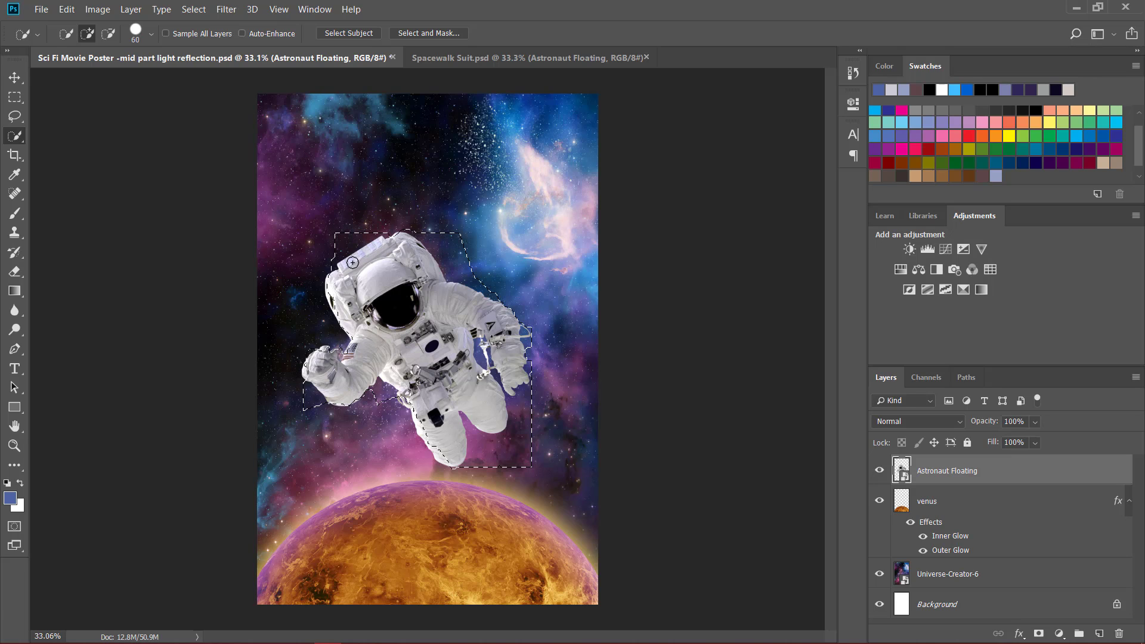
mouse_move(347, 354)
mouse_down()
mouse_move(304, 372)
mouse_move(368, 383)
mouse_up()
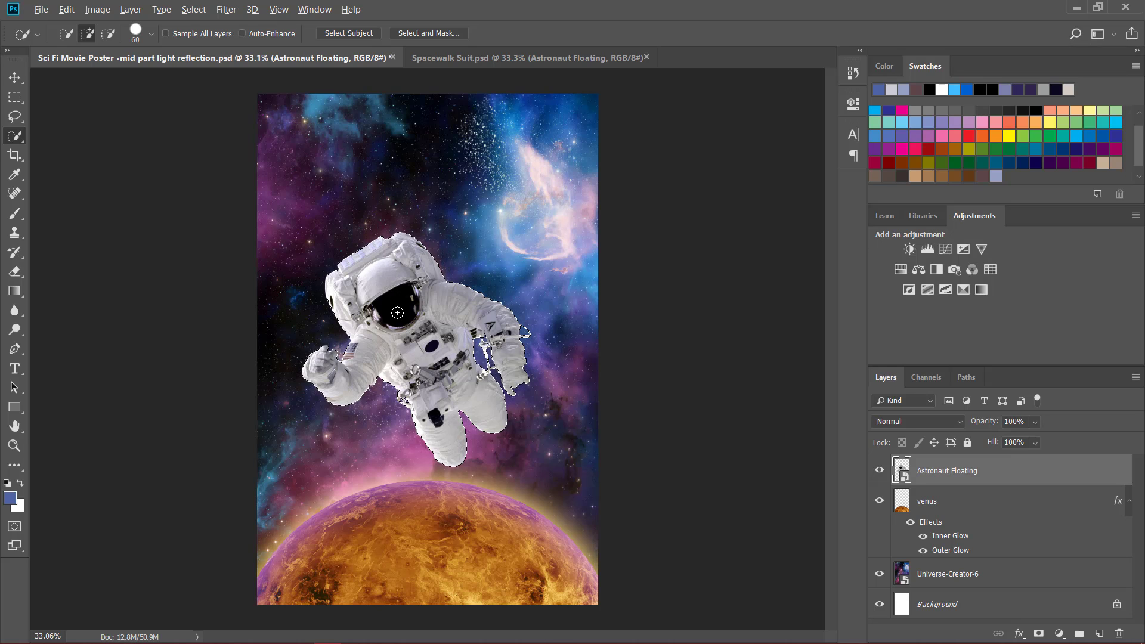
- Subtract the dark helmet visor from the astronaut selection
scroll(397, 314, up, 3)
scroll(397, 308, up, 5)
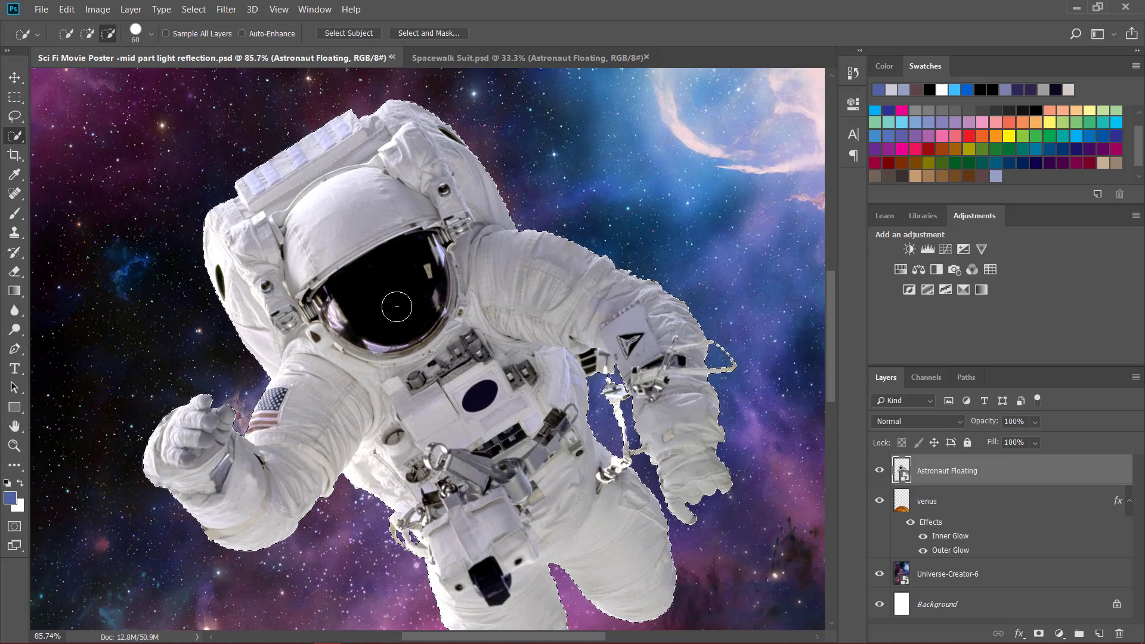
scroll(396, 306, up, 1)
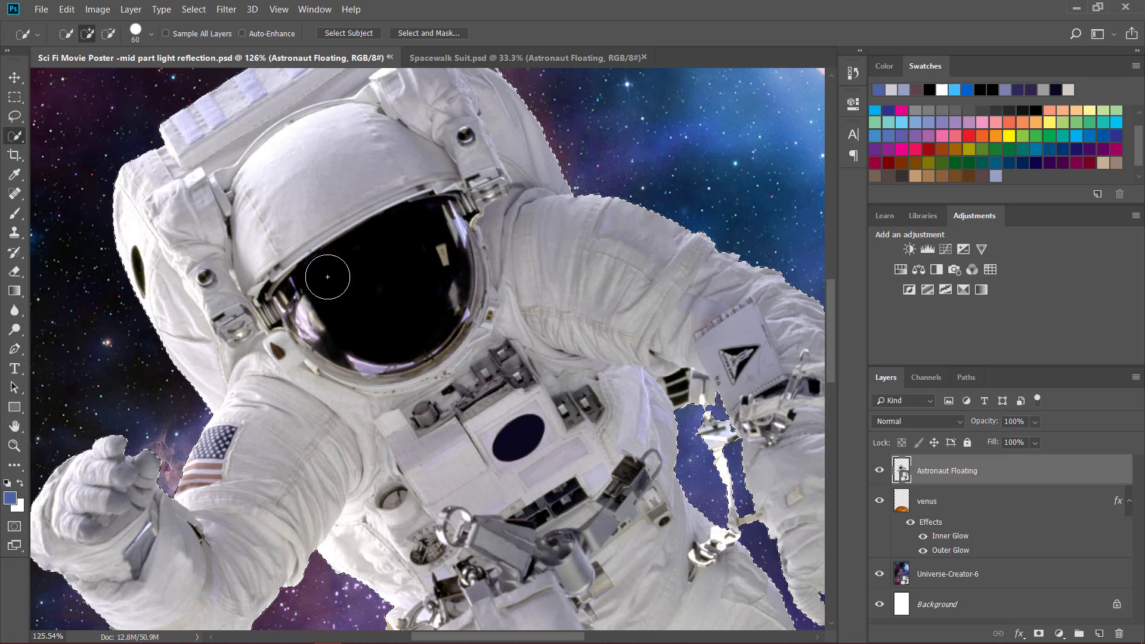
click(108, 34)
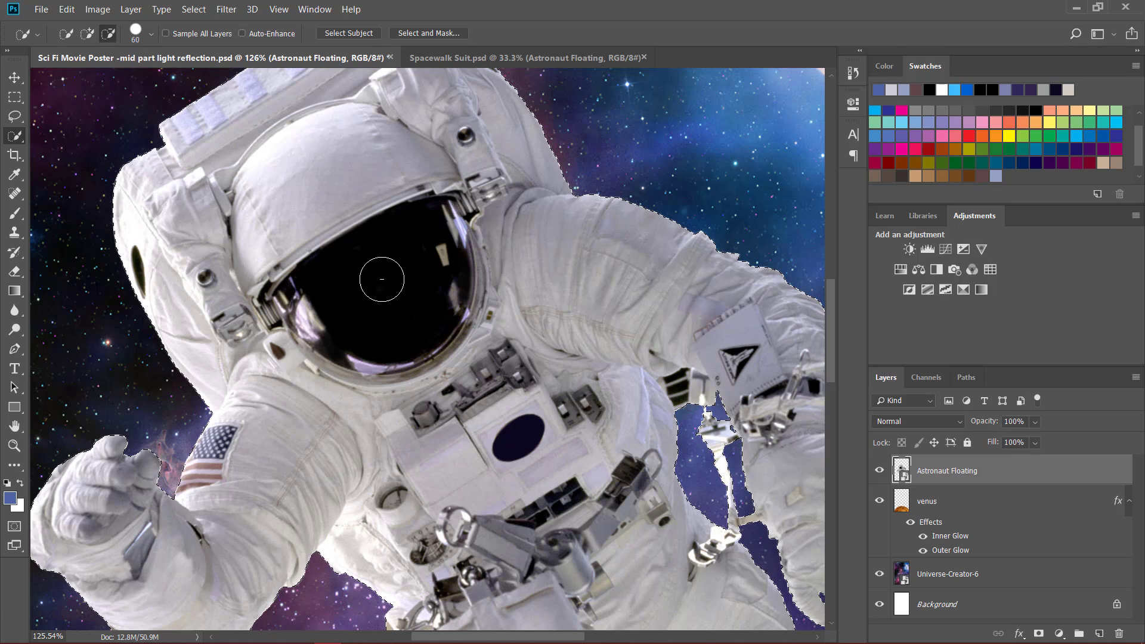
drag(363, 271, 373, 279)
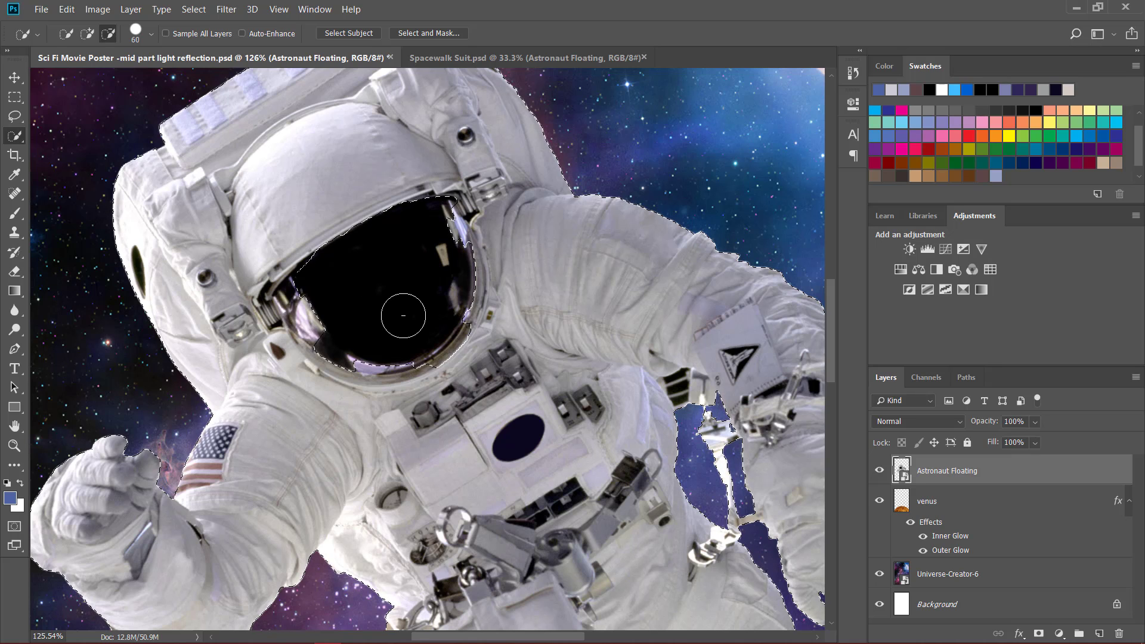
- Reduce the Quick Selection brush size to 24 px and touch up the selection around the visor's lower rim
right_click(391, 320)
right_click(646, 279)
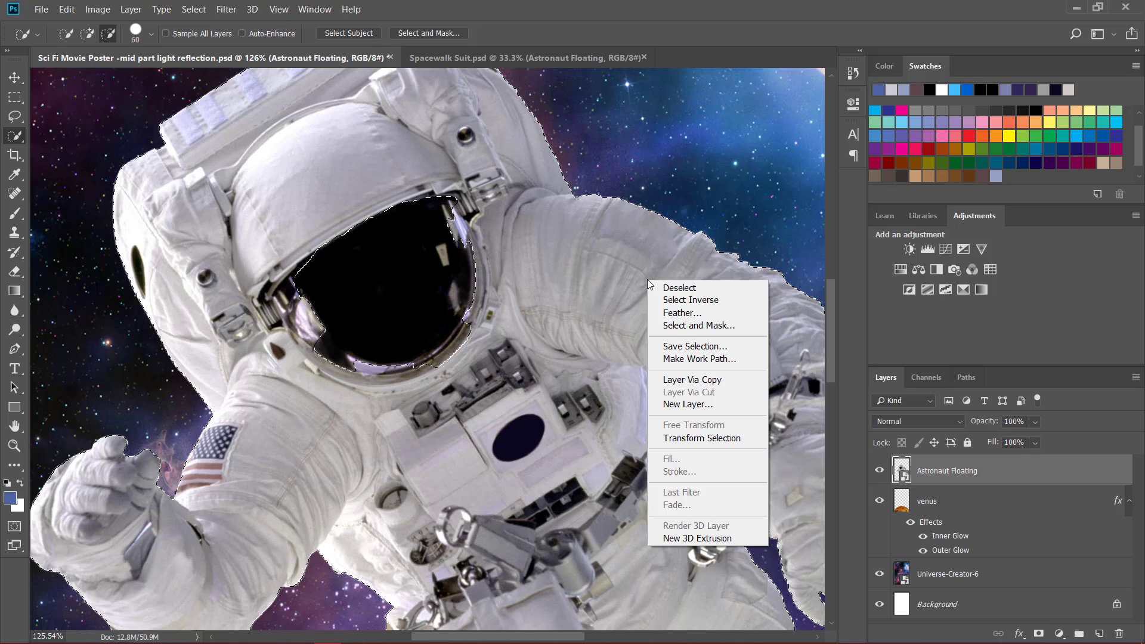
click(139, 38)
click(138, 38)
drag(109, 76, 83, 76)
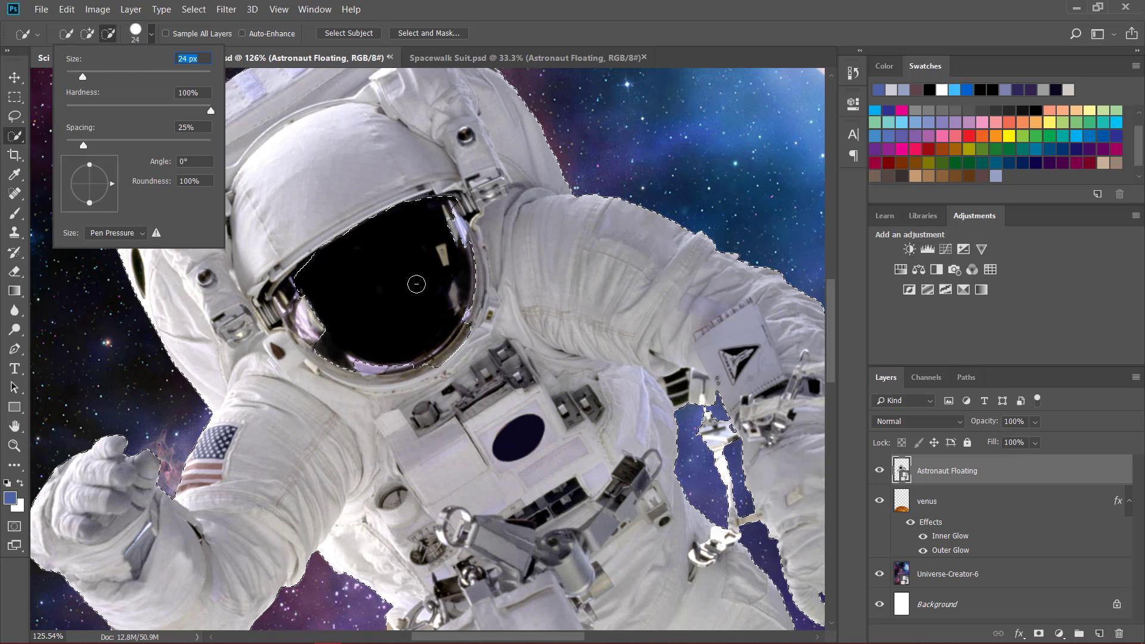
click(393, 278)
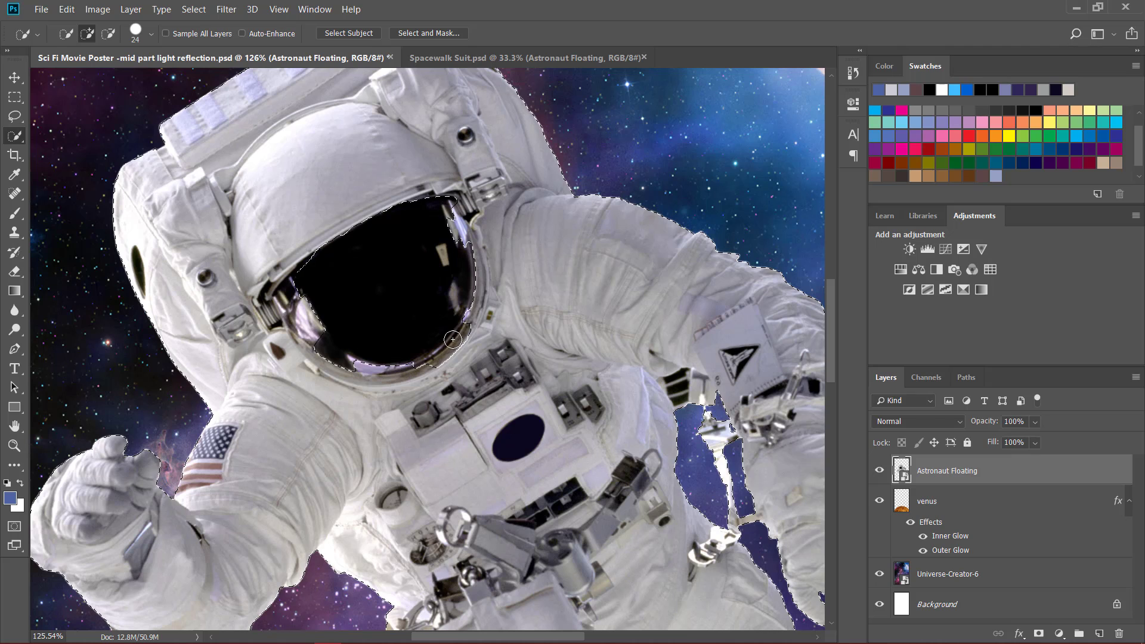
drag(453, 339, 424, 360)
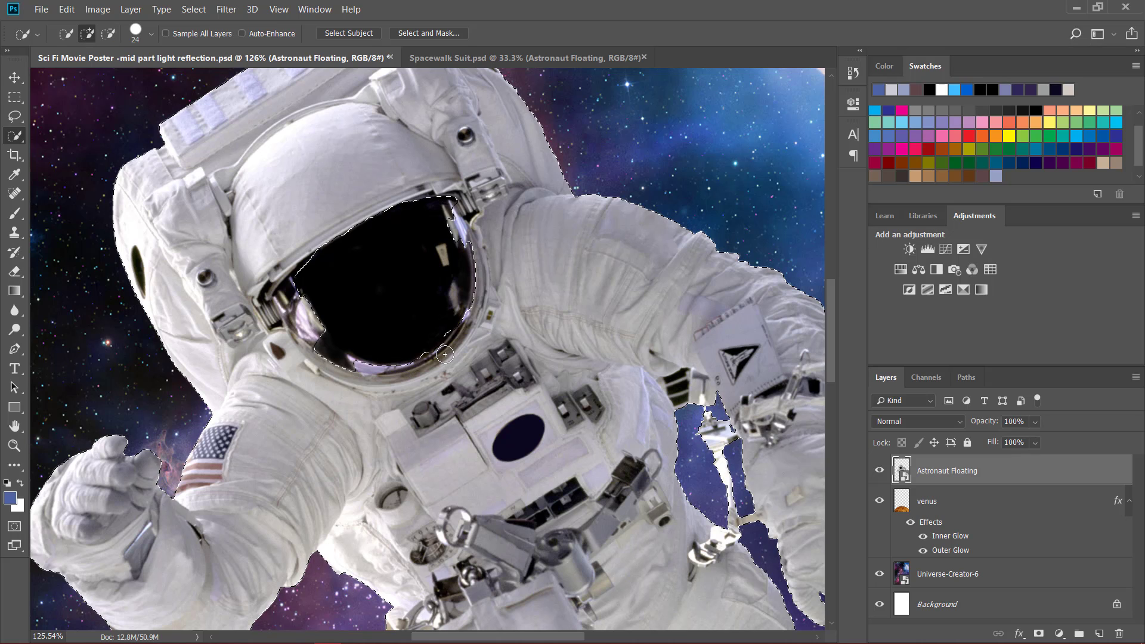
- Clear the selection and reselect the astronaut's body, raised arm and backpack with the Quick Selection tool
key(alt)
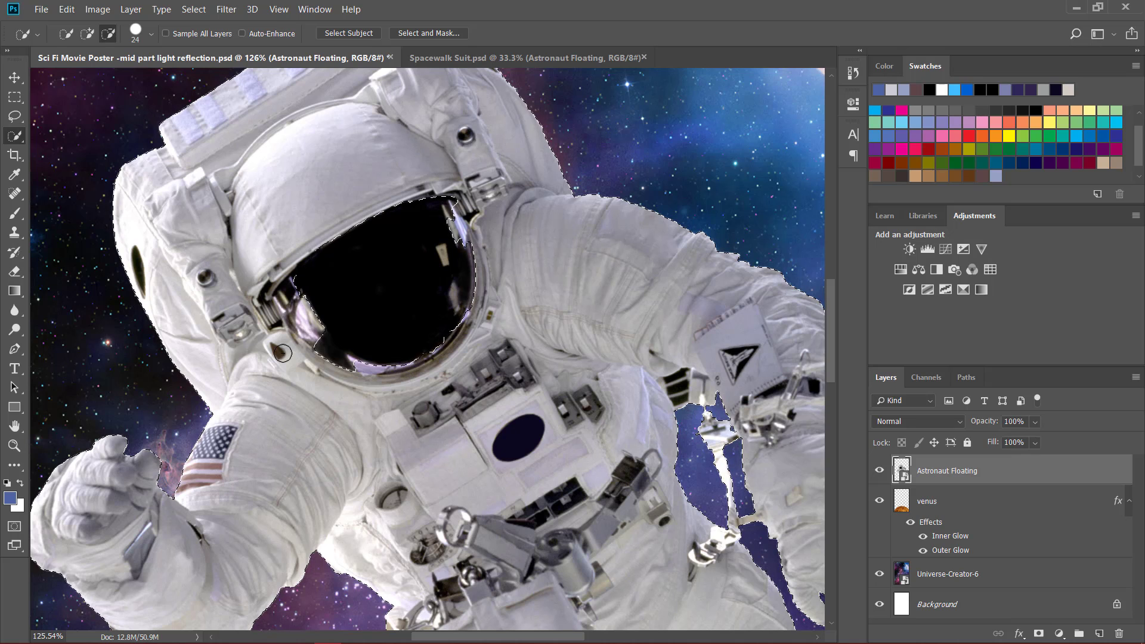
click(108, 35)
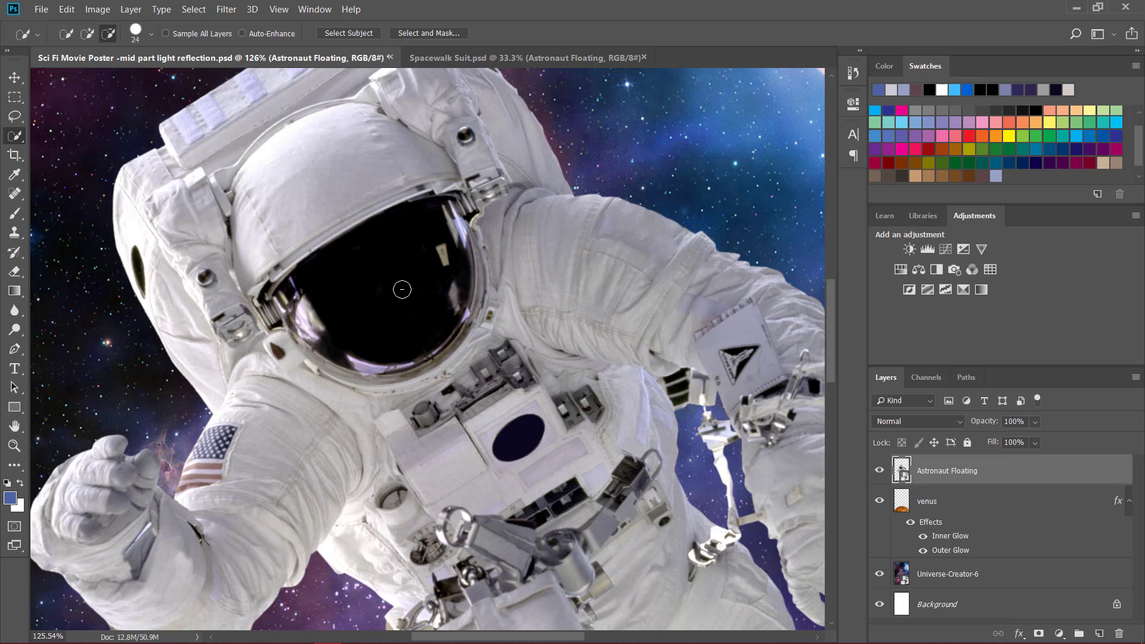
scroll(466, 361, down, 5)
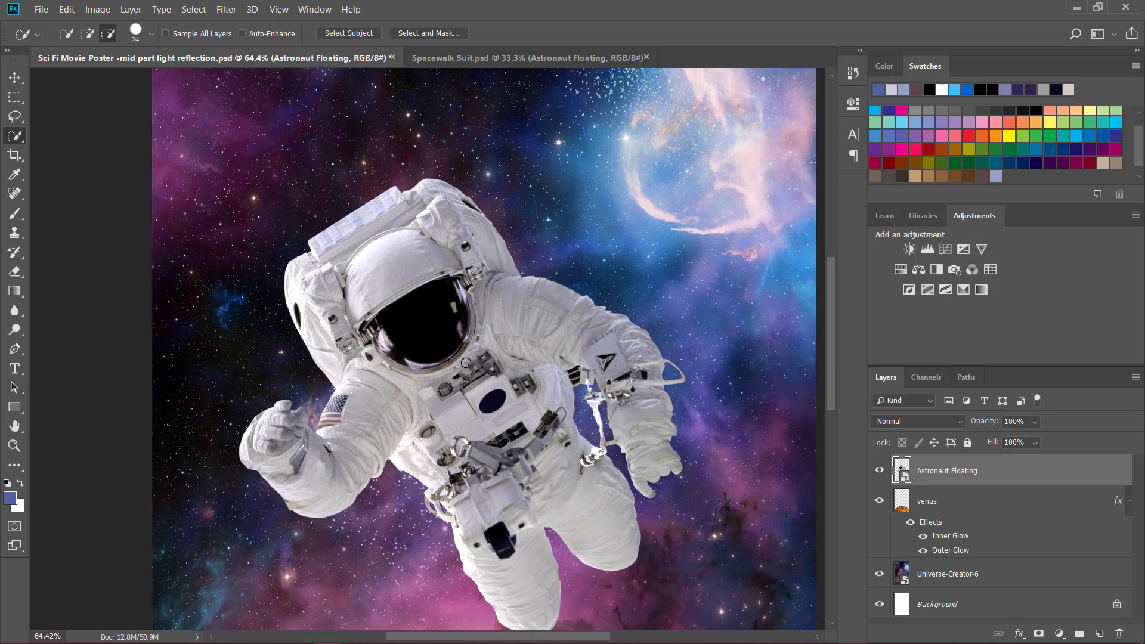
scroll(468, 362, down, 2)
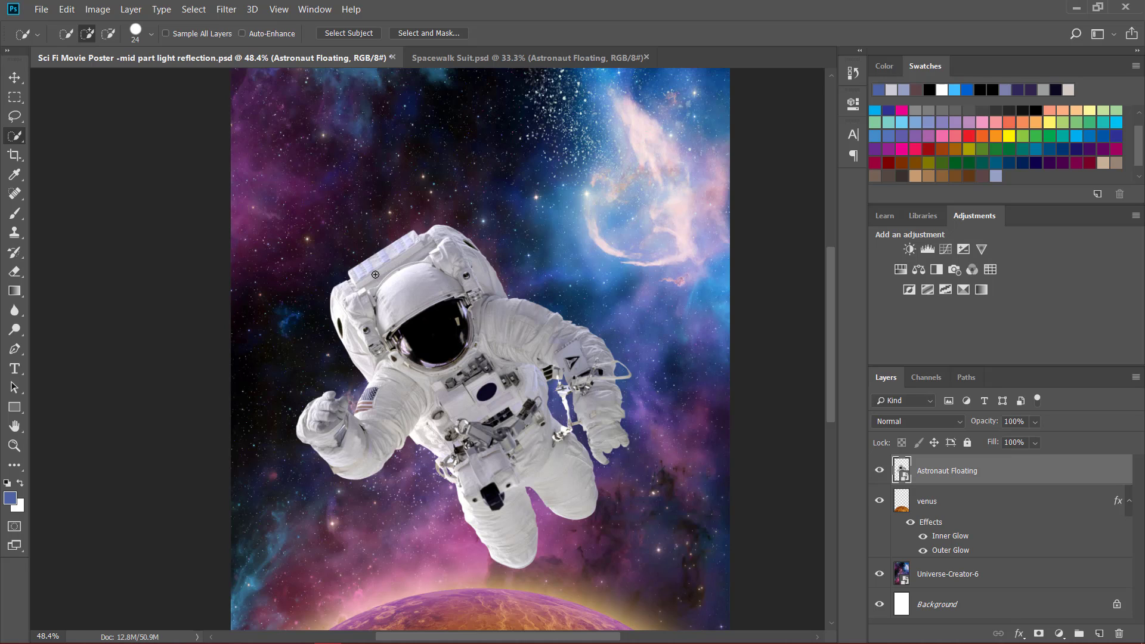
right_click(16, 137)
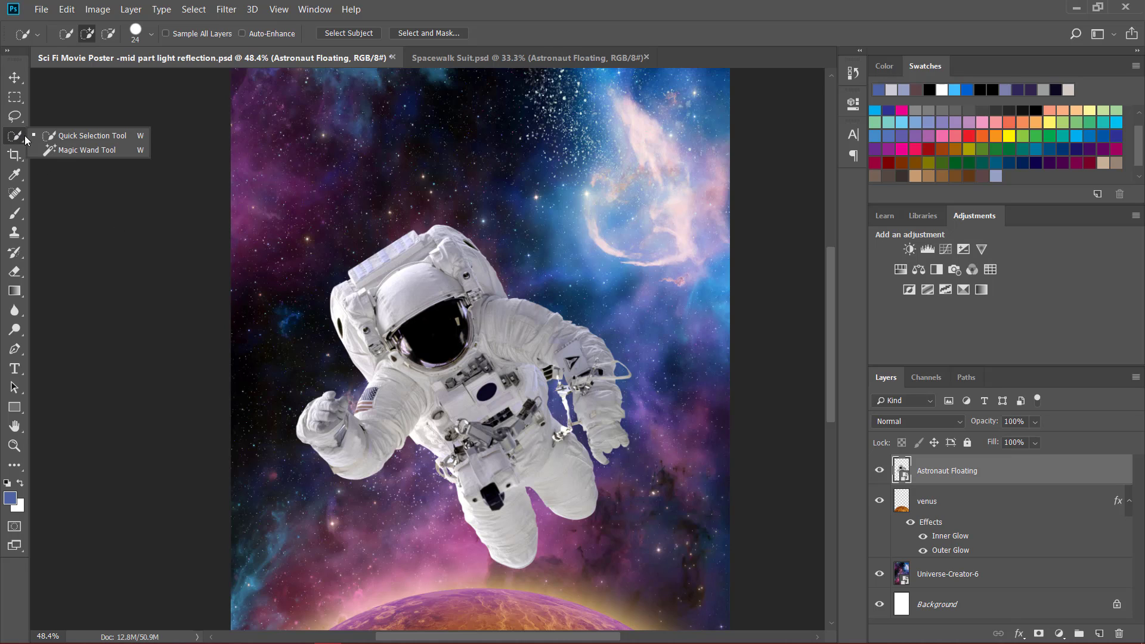
click(83, 141)
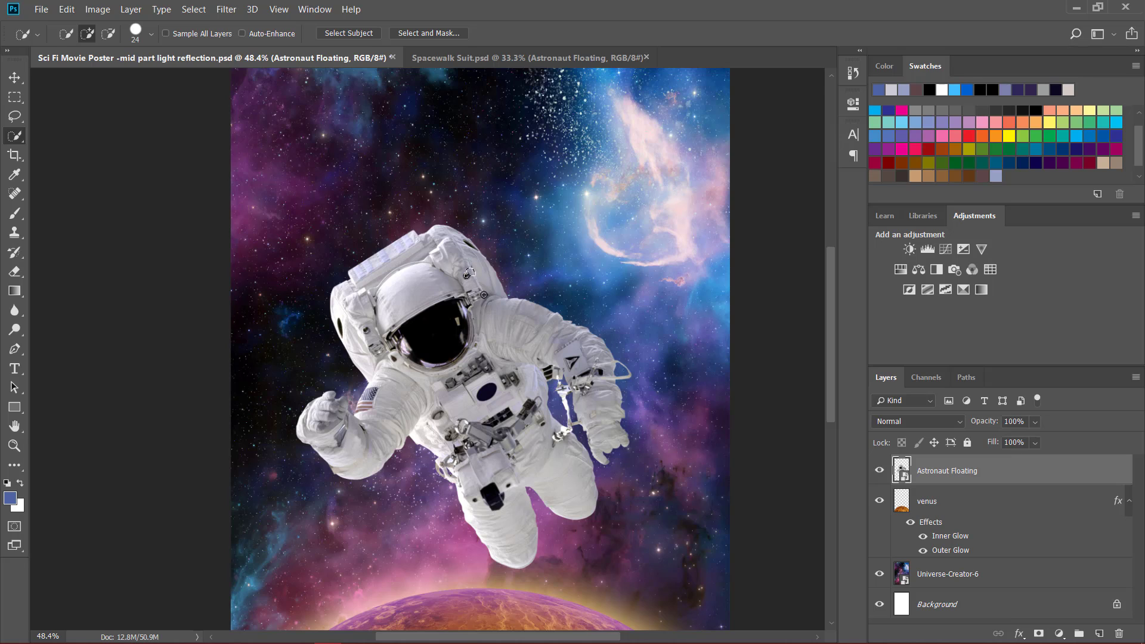
mouse_move(483, 294)
mouse_down()
mouse_move(504, 328)
mouse_move(542, 337)
mouse_move(568, 363)
mouse_move(591, 433)
mouse_move(591, 445)
mouse_move(545, 446)
mouse_move(552, 472)
mouse_move(517, 396)
mouse_move(489, 471)
mouse_move(492, 516)
mouse_up()
mouse_move(489, 412)
mouse_down()
mouse_move(417, 388)
mouse_move(367, 423)
mouse_move(313, 430)
mouse_move(348, 469)
mouse_move(407, 460)
mouse_up()
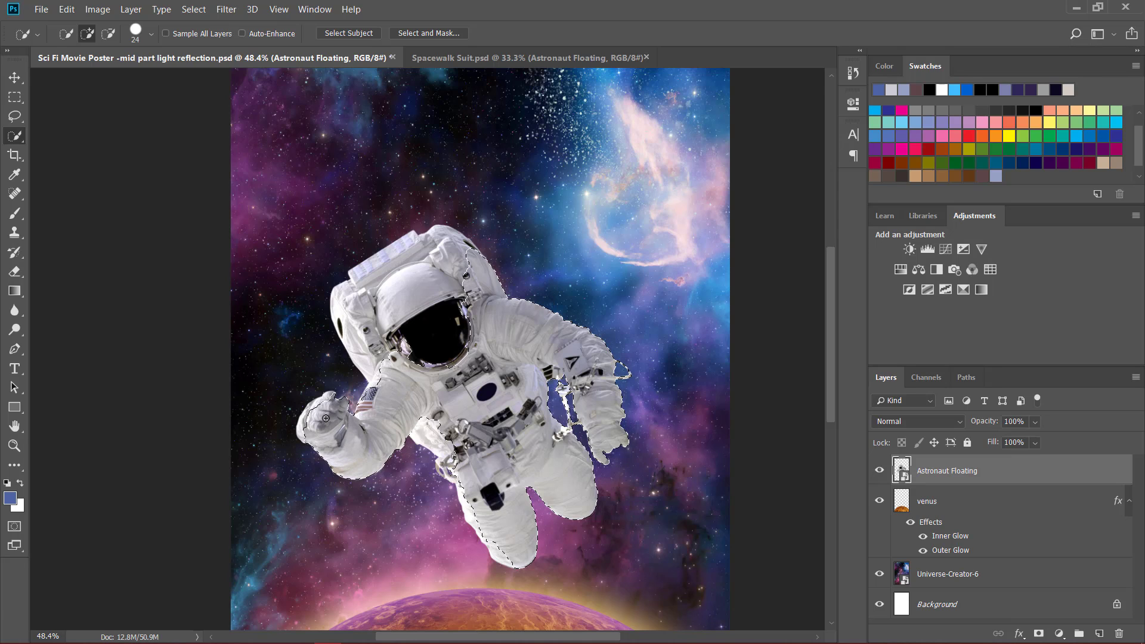
mouse_move(314, 438)
mouse_down()
mouse_move(321, 405)
mouse_move(300, 420)
mouse_move(298, 429)
mouse_move(331, 394)
mouse_move(353, 435)
mouse_up()
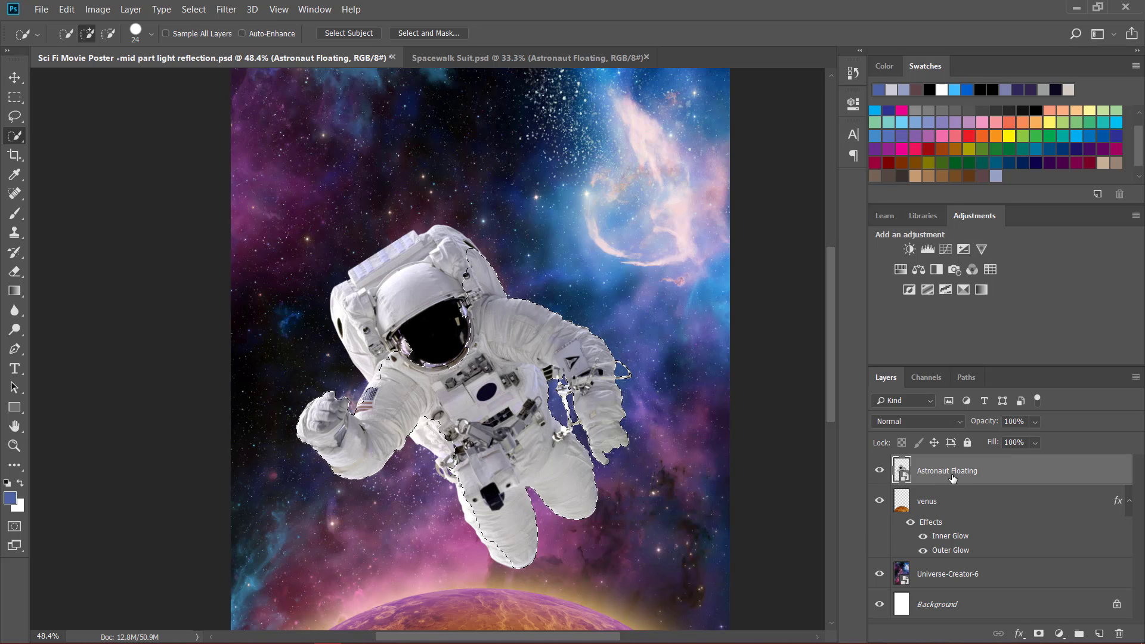
mouse_move(438, 297)
mouse_down()
mouse_move(441, 234)
mouse_move(404, 235)
mouse_move(376, 278)
mouse_move(344, 295)
mouse_move(344, 284)
mouse_move(366, 269)
mouse_move(349, 335)
mouse_up()
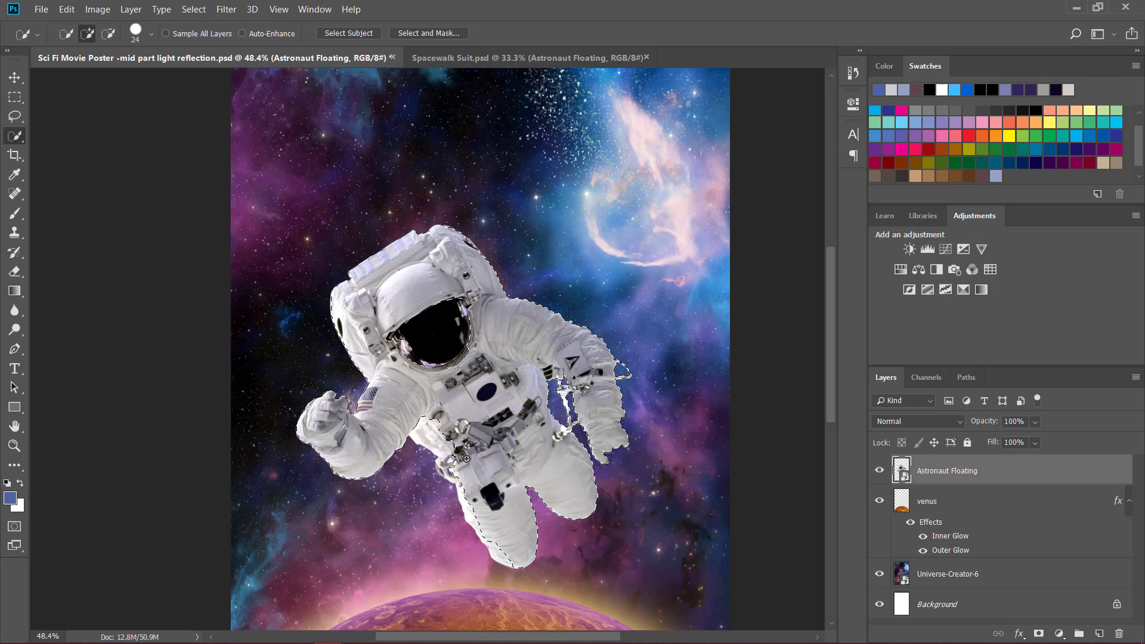
- Add the equipment at the astronaut's waist and the adjoining leg area to the selection, and inspect the selection edge around the visor
drag(467, 458, 427, 419)
mouse_move(476, 530)
mouse_down()
mouse_move(480, 499)
mouse_move(424, 436)
mouse_up()
key(alt)
scroll(433, 309, up, 6)
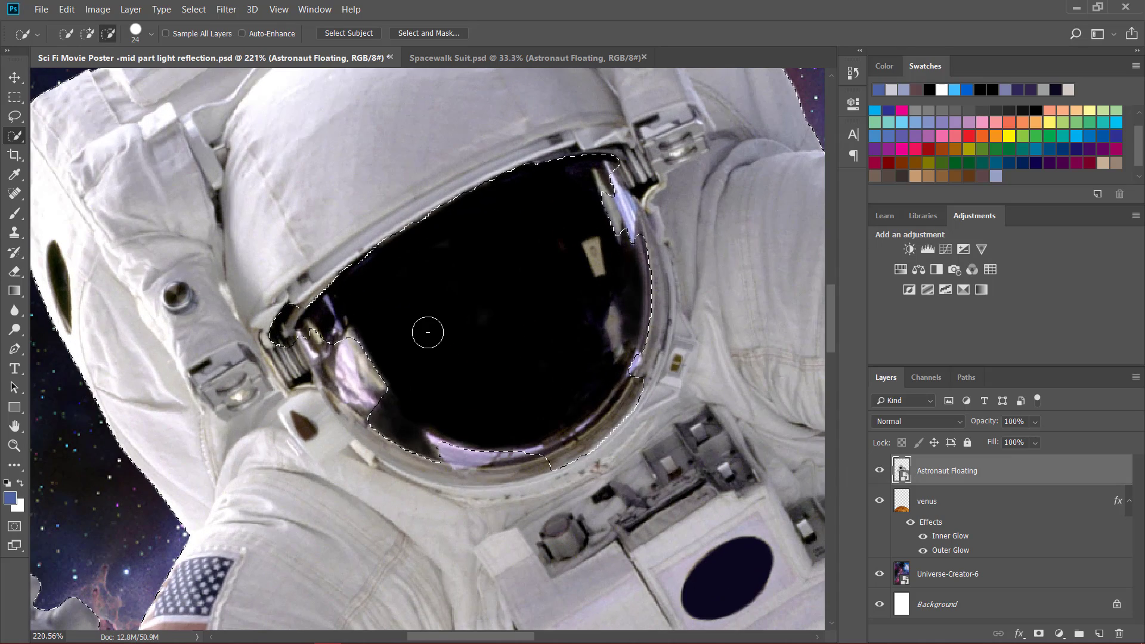
scroll(445, 320, down, 3)
scroll(445, 320, down, 5)
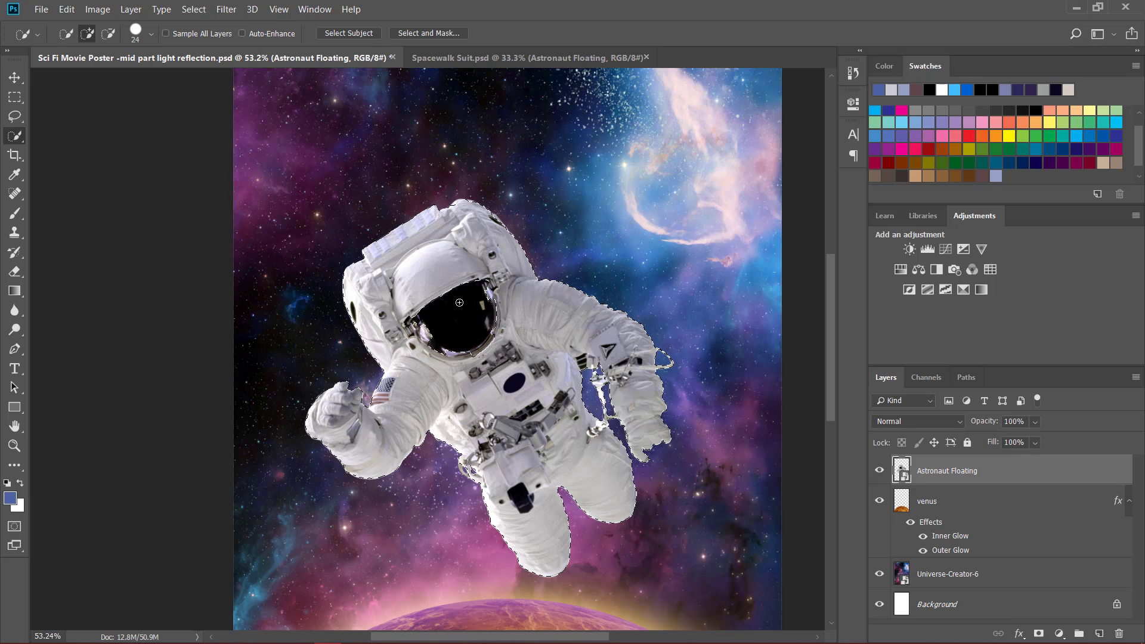
scroll(519, 355, down, 1)
scroll(519, 355, down, 3)
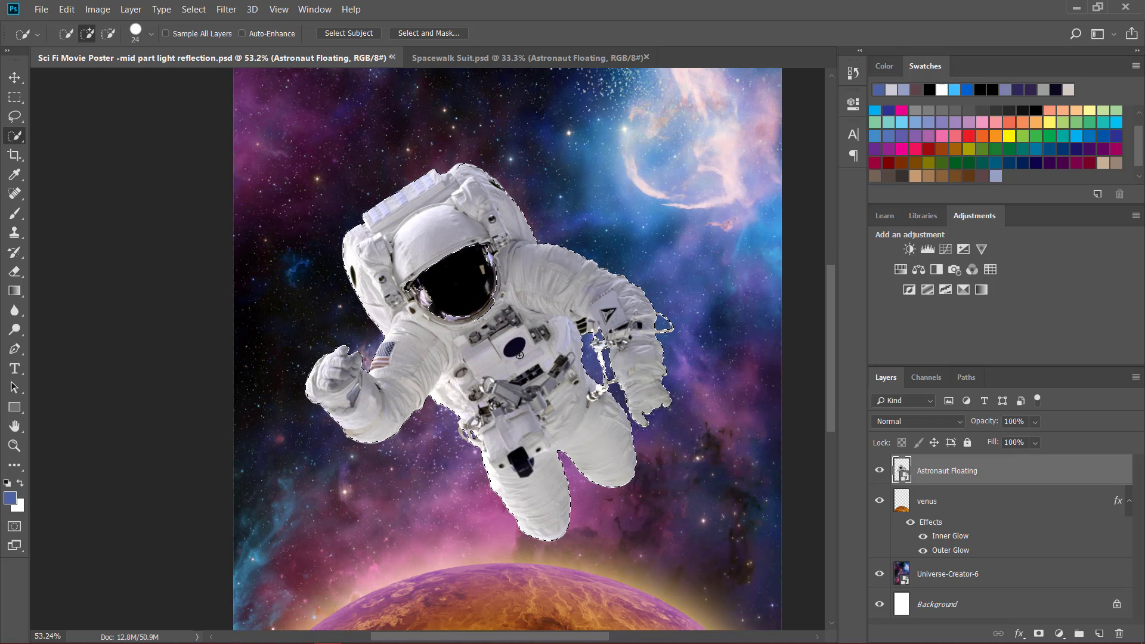
alt+scroll(520, 355, down, 4)
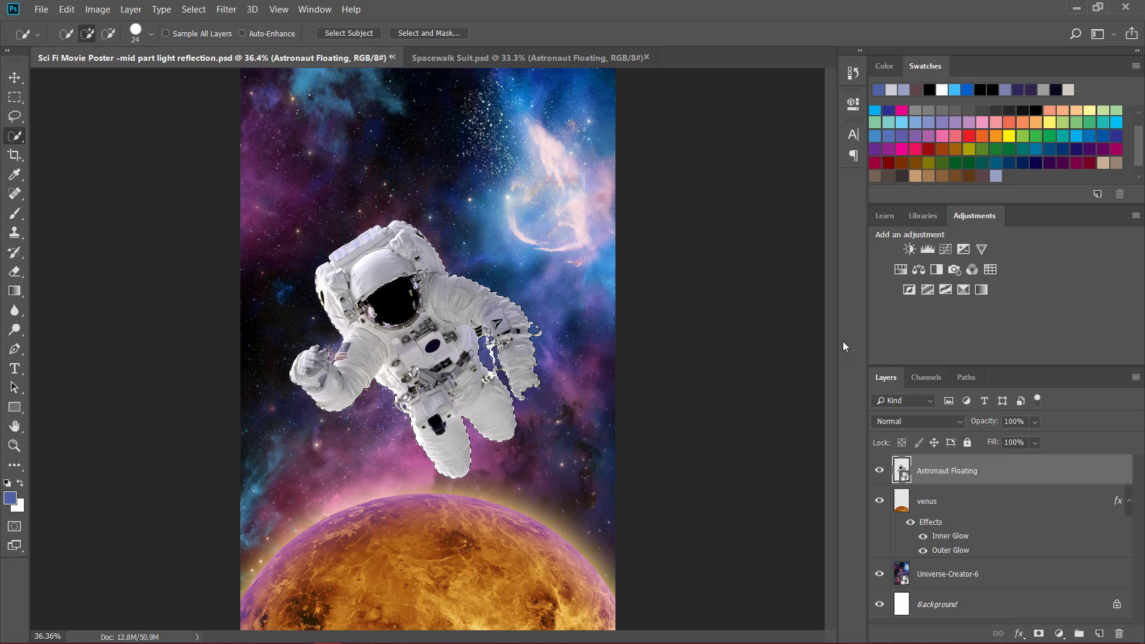
click(884, 215)
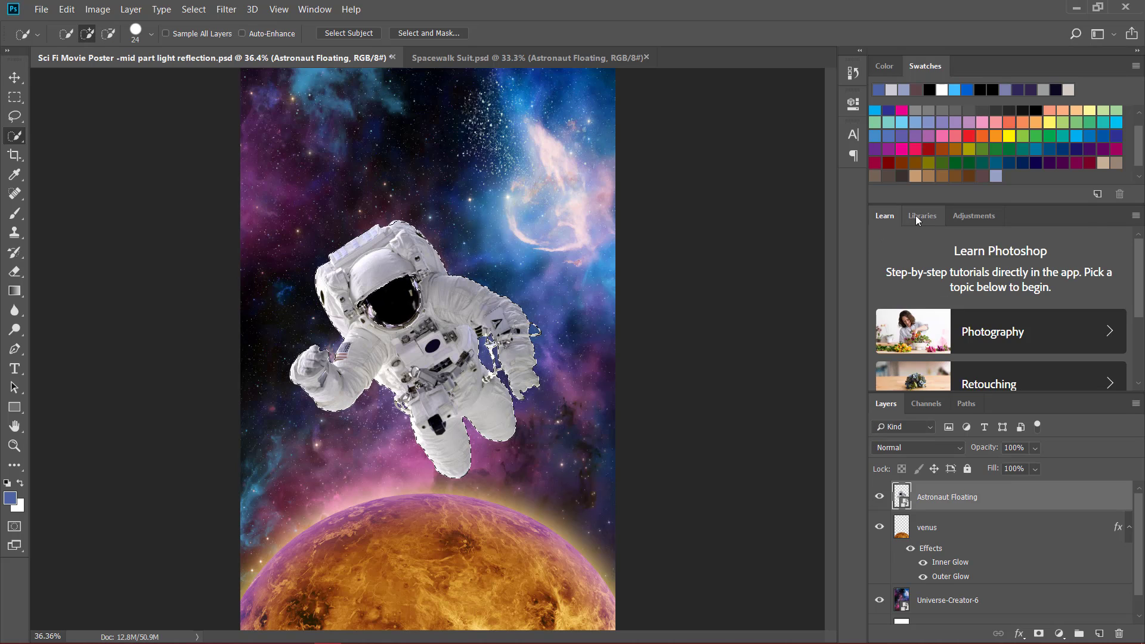
click(918, 216)
click(952, 218)
click(889, 217)
click(975, 216)
click(922, 216)
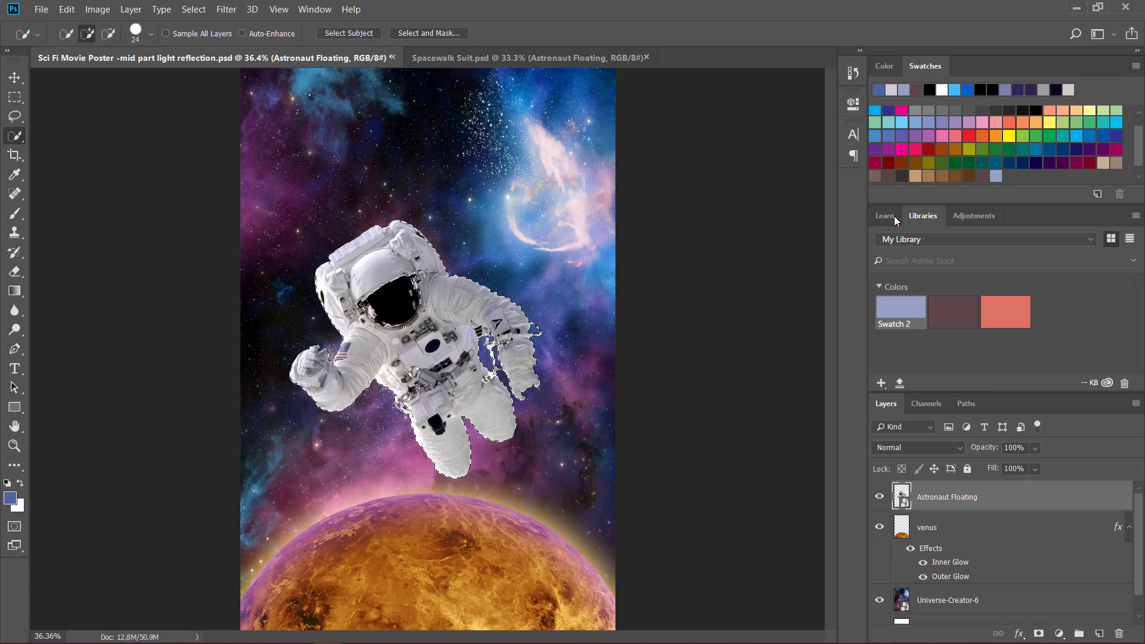
click(888, 216)
click(966, 215)
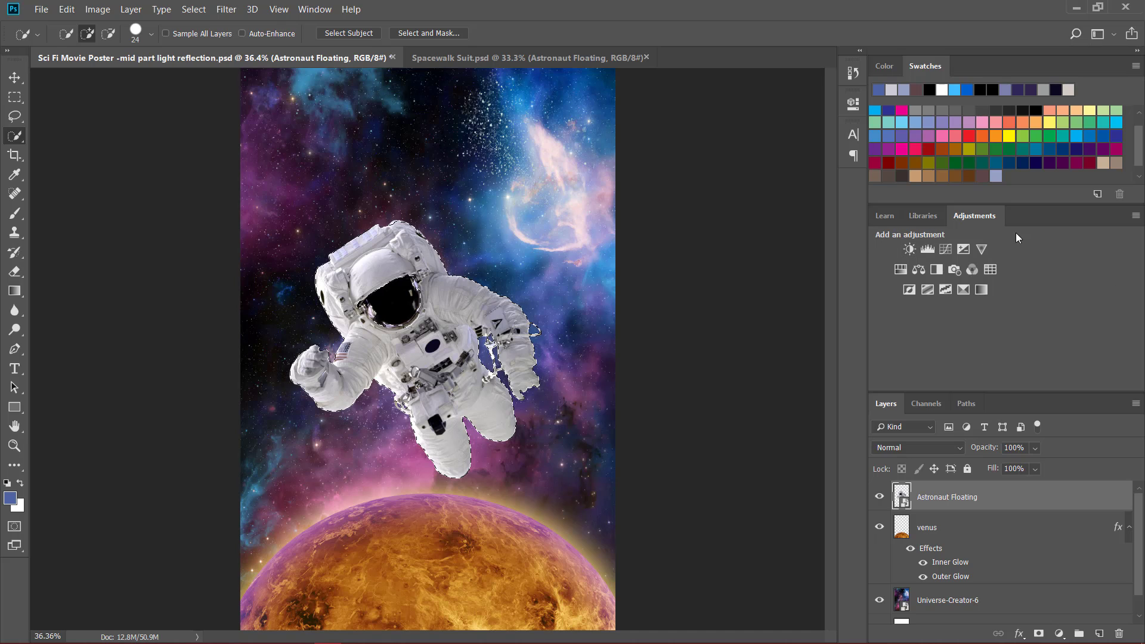
- Hide the Adjustments panel and show it again
click(323, 8)
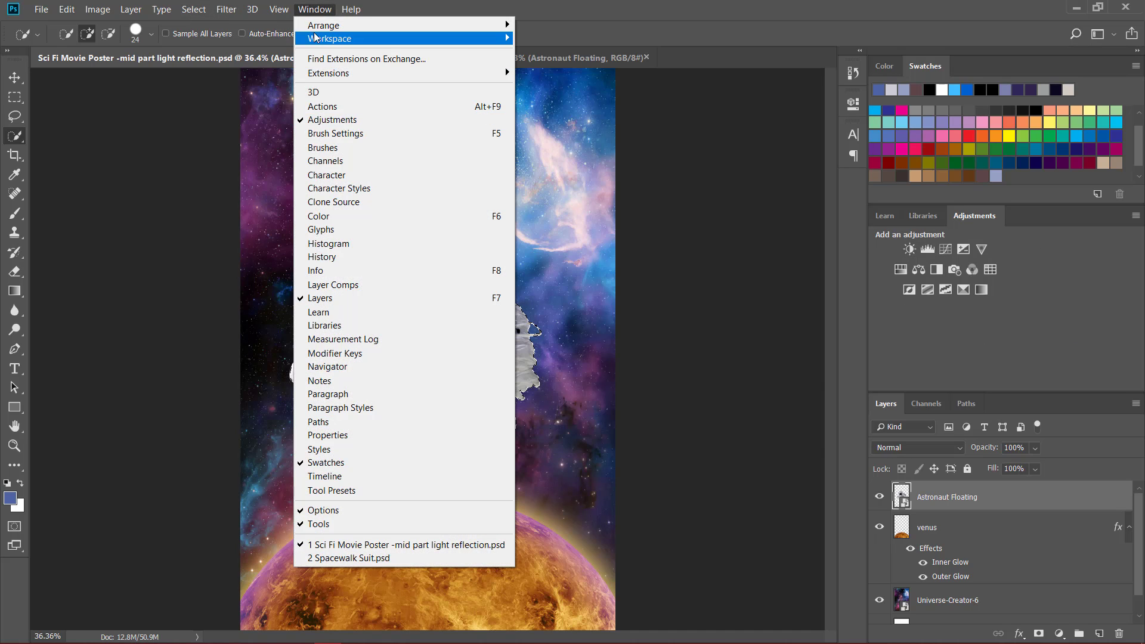
click(316, 9)
click(316, 9)
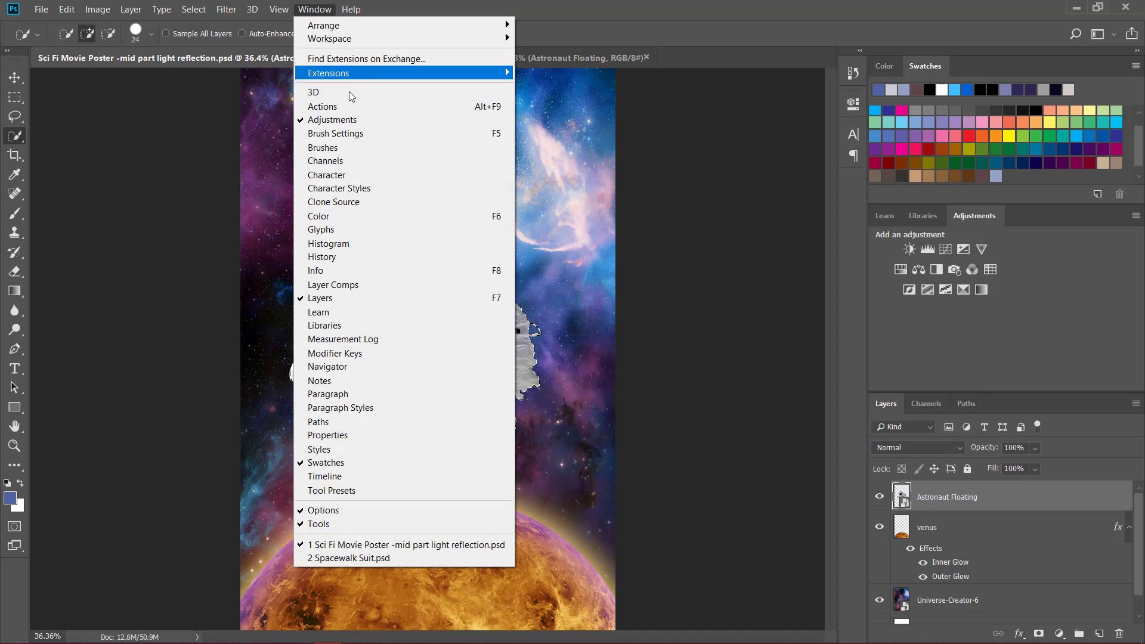
click(334, 120)
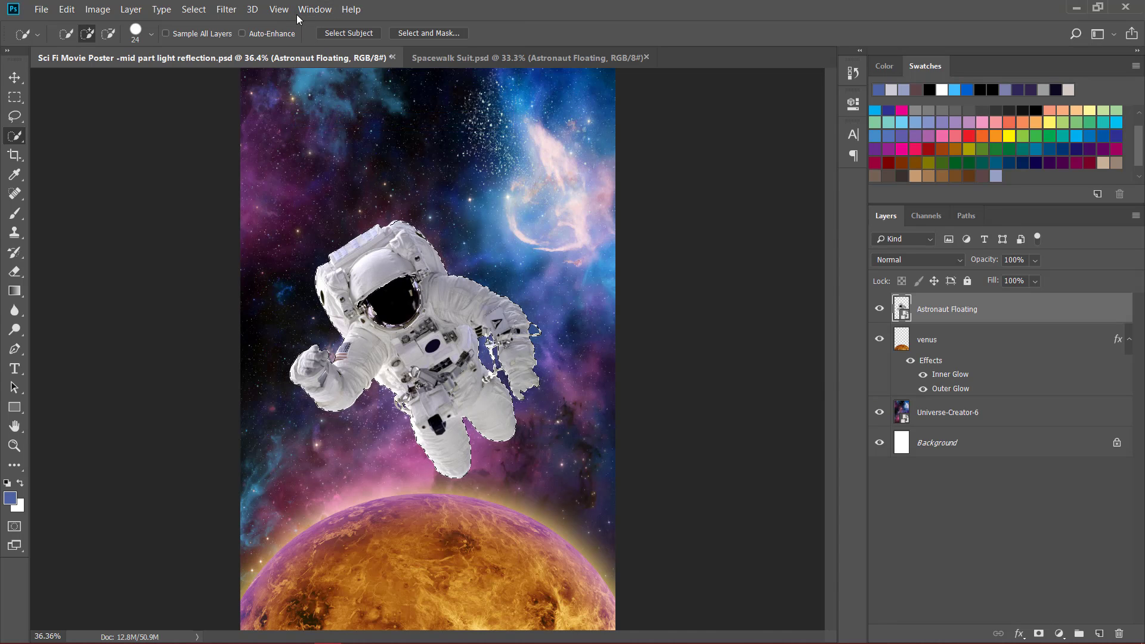
click(314, 9)
click(337, 121)
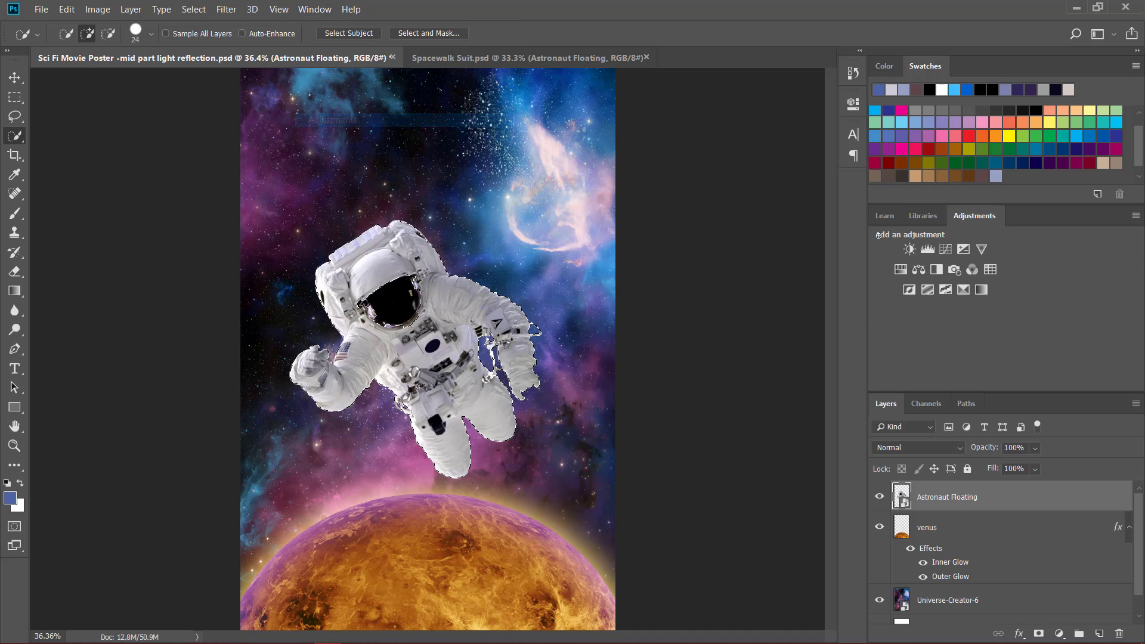
- Add a Curves adjustment layer masked to the astronaut selection and bend its RGB curve moderately below the diagonal to darken the suit
click(947, 252)
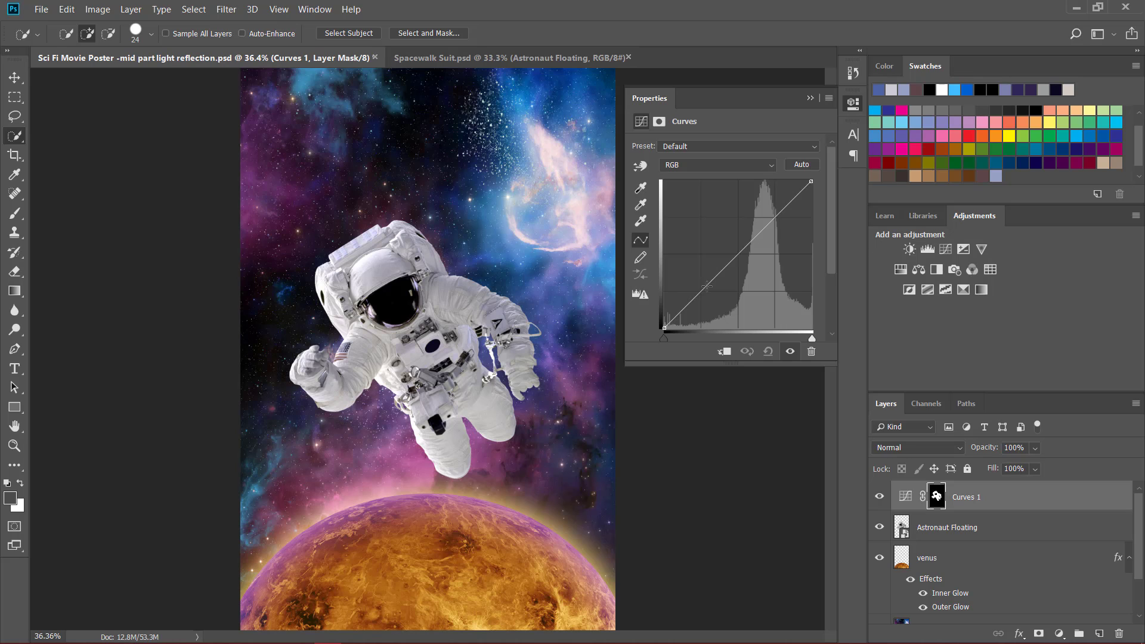
drag(706, 287, 753, 297)
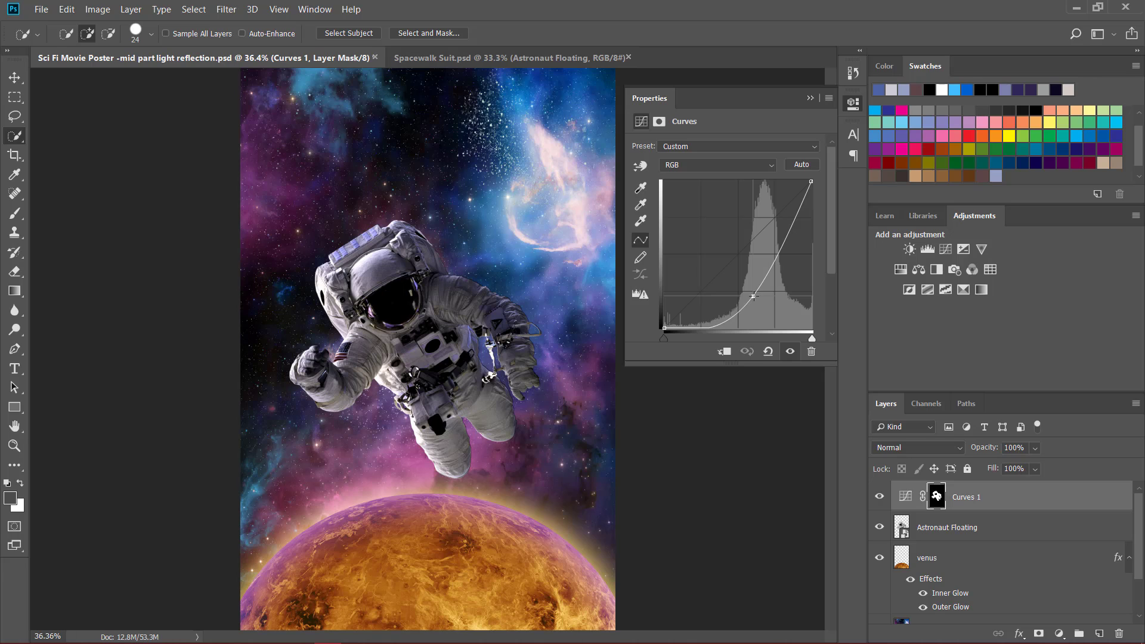
drag(753, 297, 751, 292)
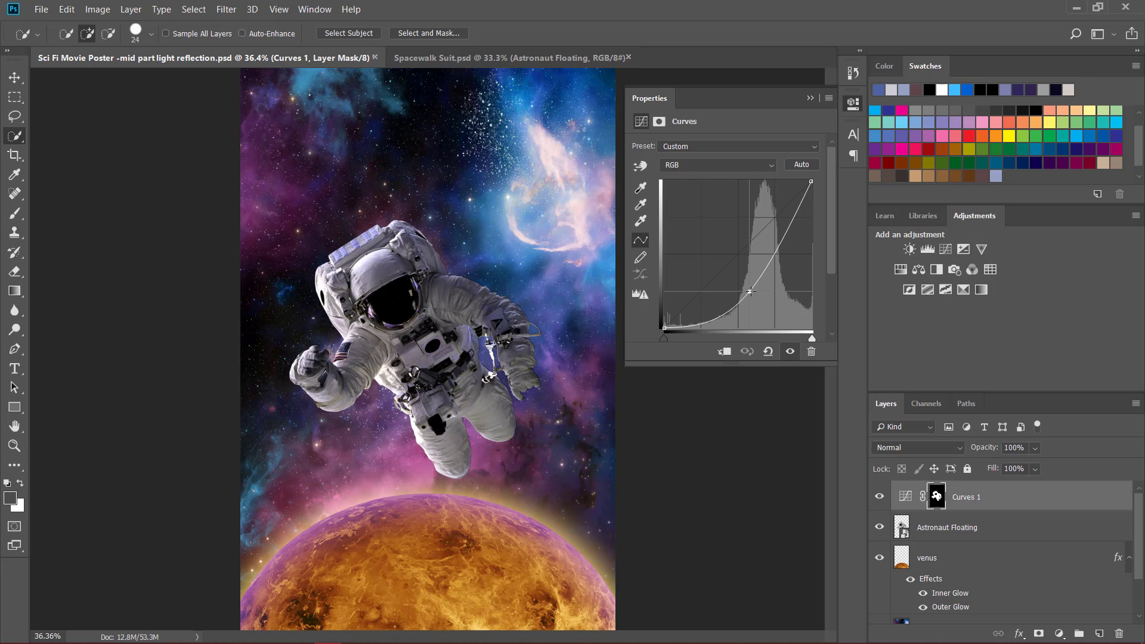
drag(749, 292, 749, 291)
drag(752, 291, 739, 282)
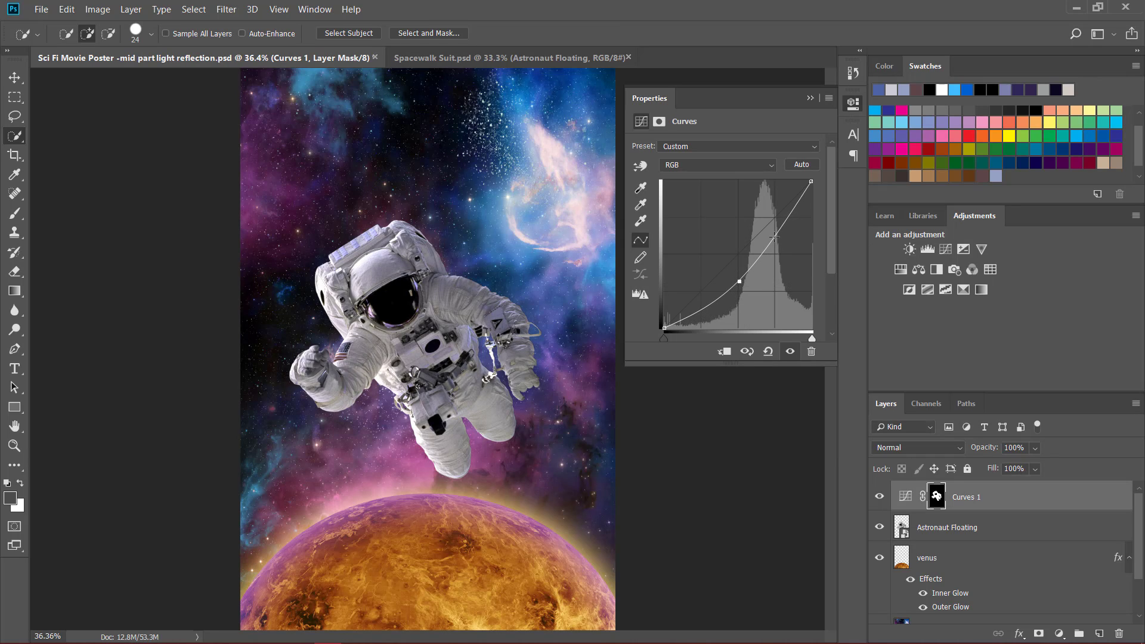
- Try a second, raised point on the upper part of the RGB curve, remove it, and collapse the Curves properties
mouse_move(774, 236)
mouse_down()
mouse_move(766, 220)
mouse_move(780, 222)
mouse_up()
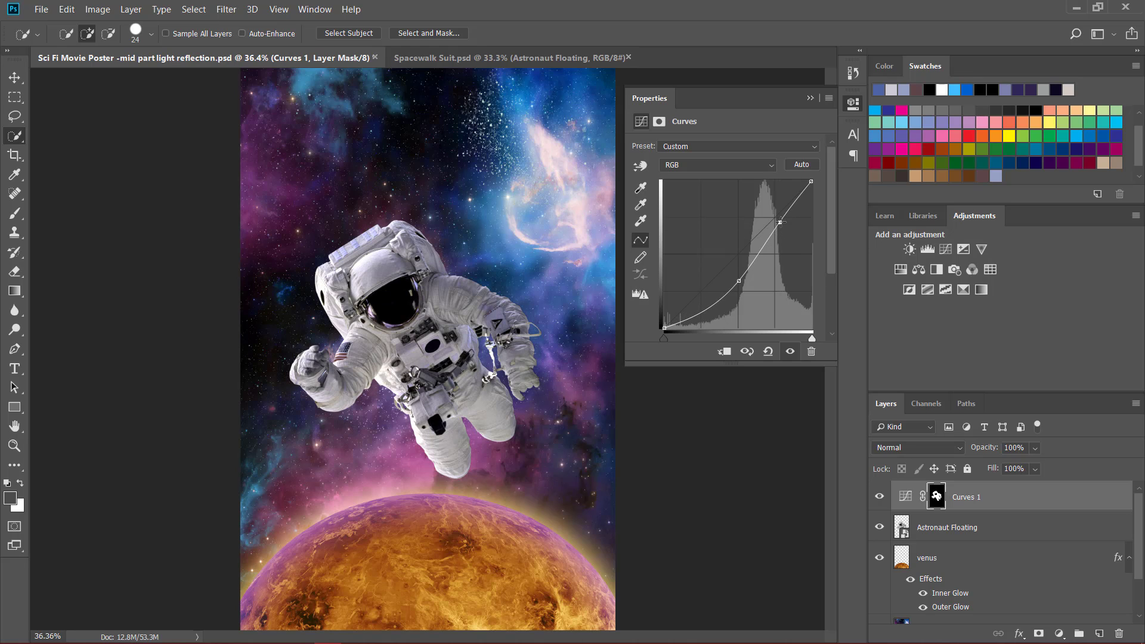
key(Delete)
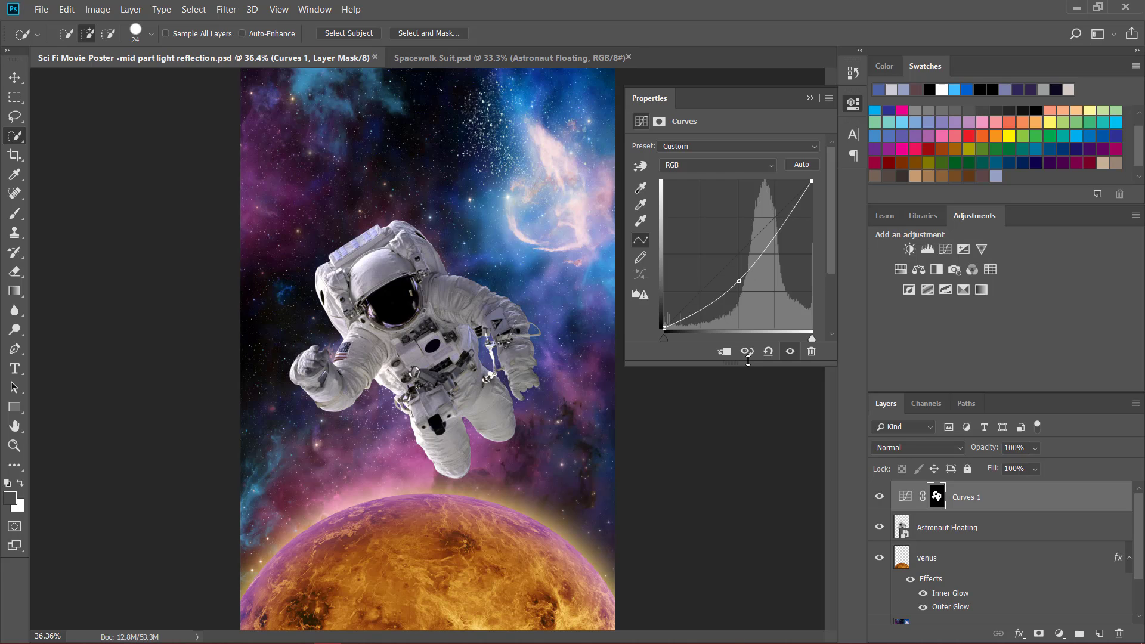
click(812, 98)
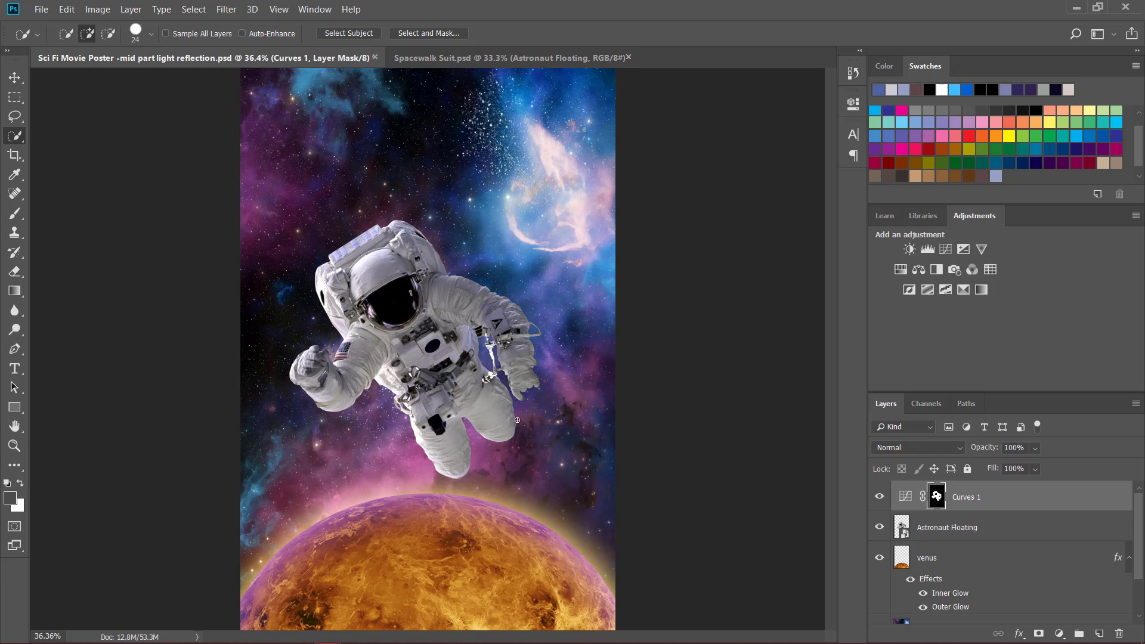
mouse_move(709, 641)
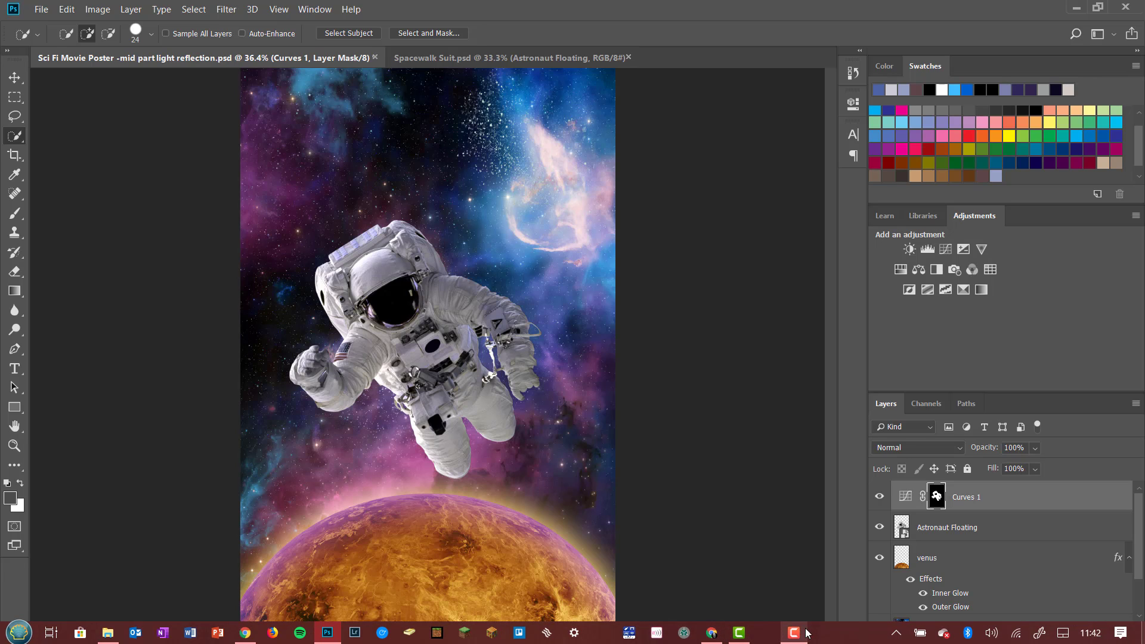
click(802, 632)
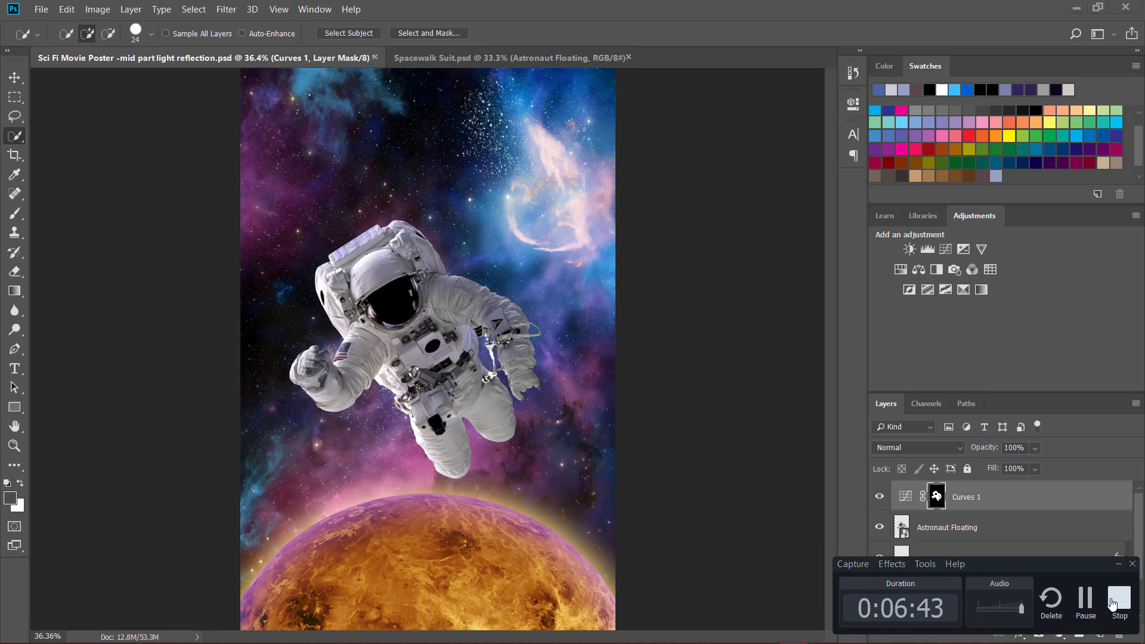